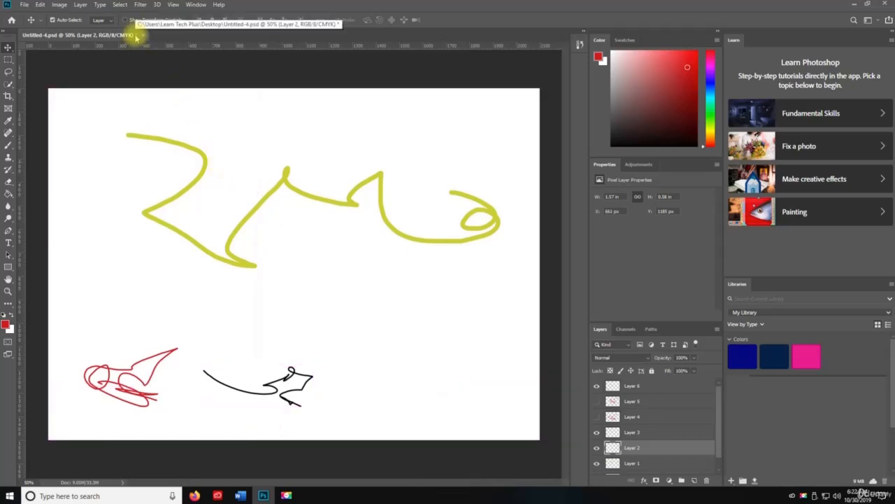
Step: Save the document, keeping Maximize Compatibility enabled in the format options
key("ctrl+s")
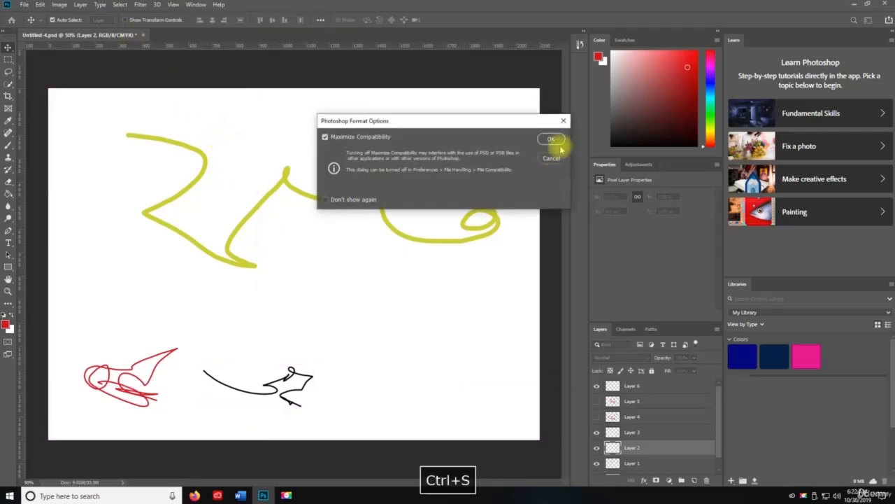
left_click(551, 139)
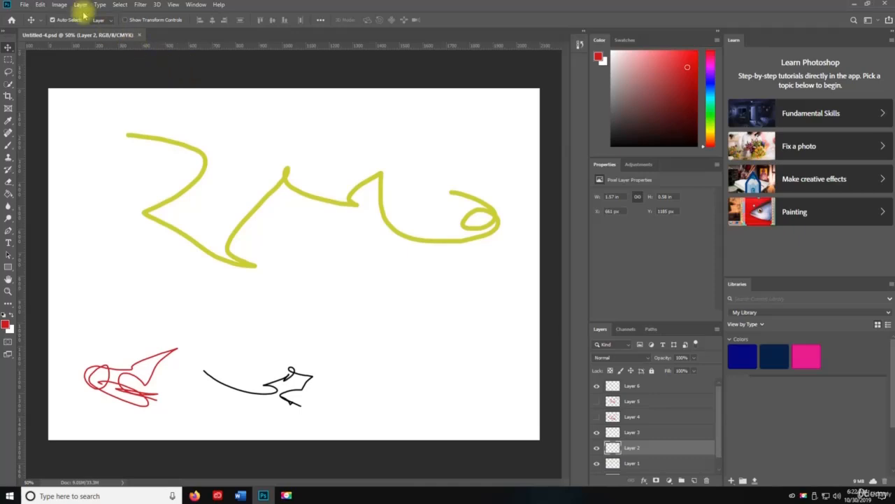
left_click(59, 6)
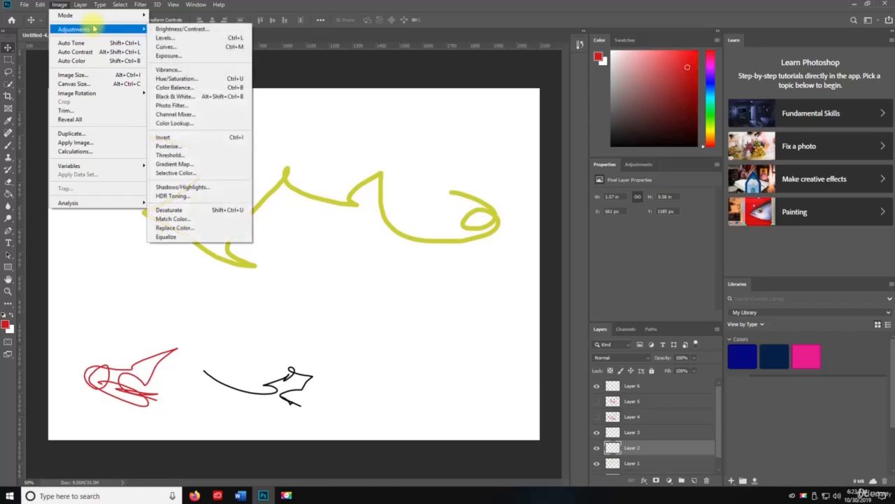
mouse_move(97, 17)
mouse_move(95, 33)
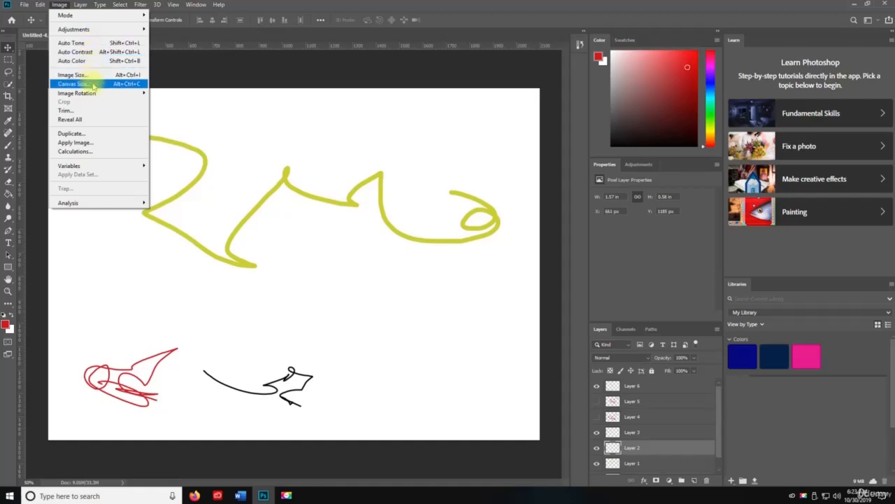
left_click(242, 223)
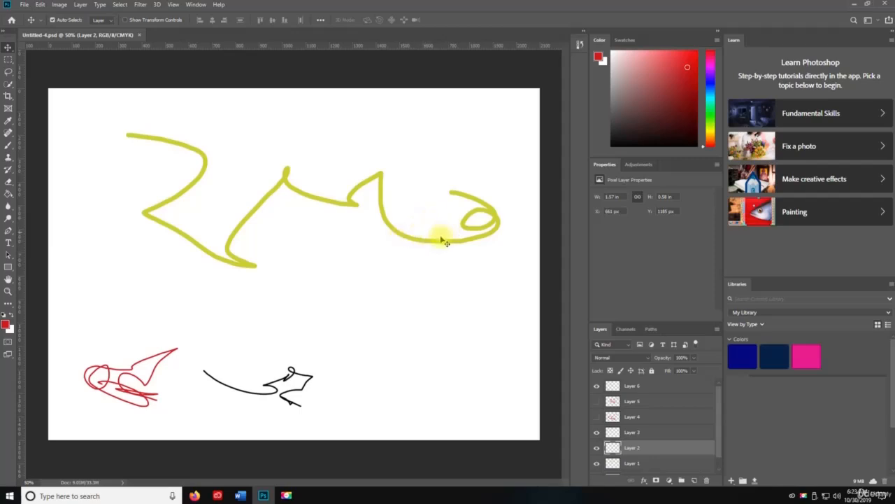
Step: Unlock the Background layer and fill it with the red foreground colour using the Paint Bucket
key("g")
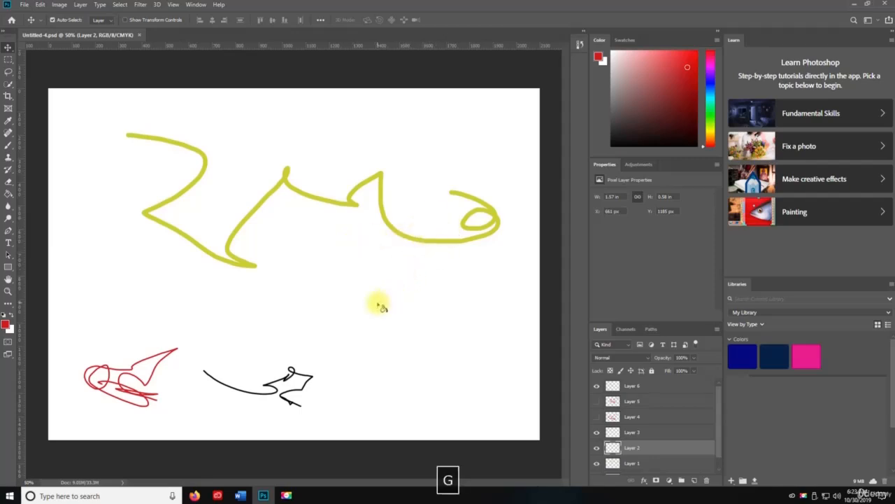
scroll(635, 448, "down", 1)
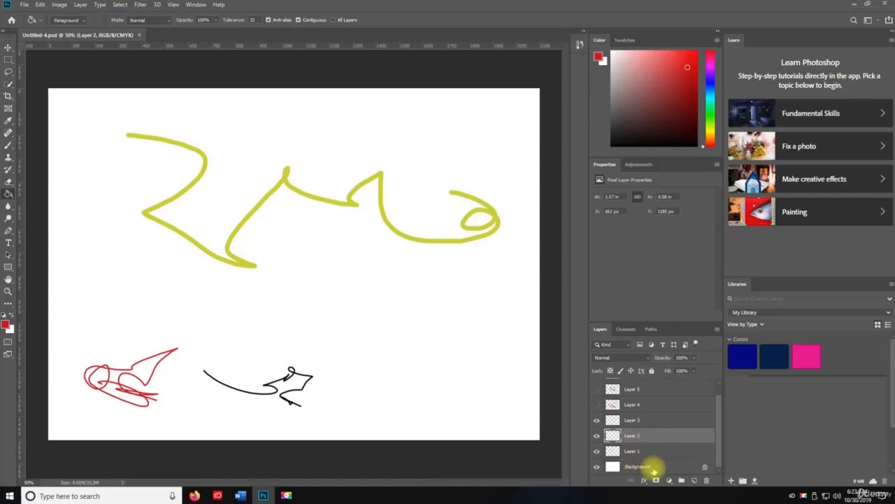
left_click(653, 469)
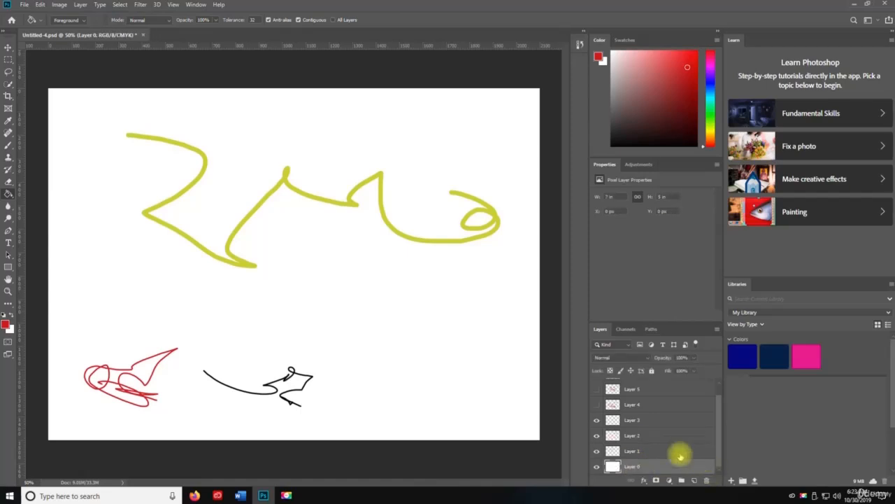
left_click(414, 400)
key("v")
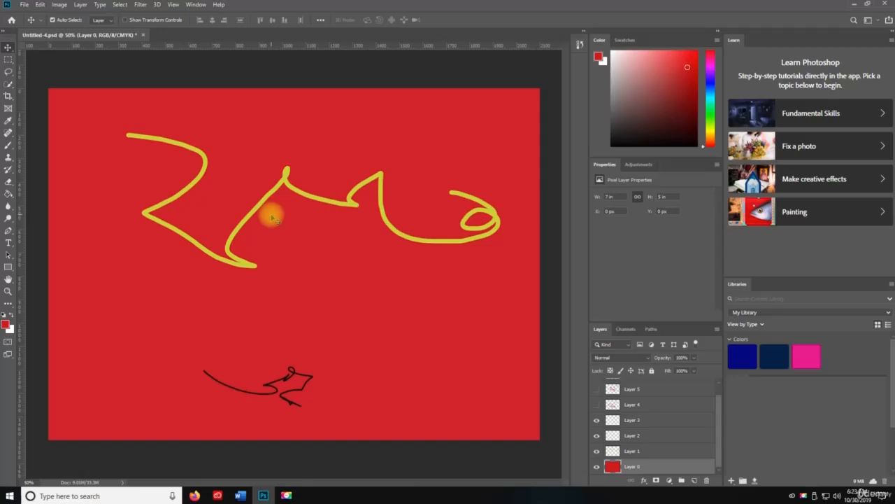
Step: Apply Levels to Layer 0 with the output levels set to 26 and 152
left_click(60, 5)
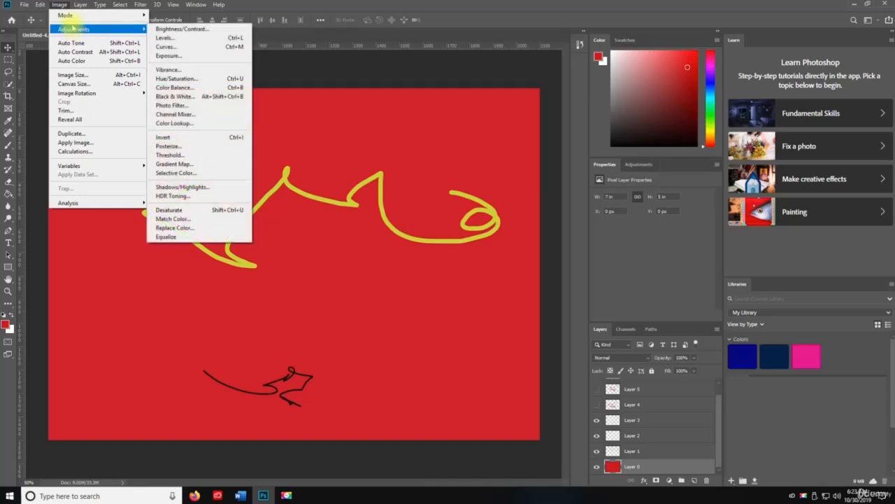
left_click(60, 5)
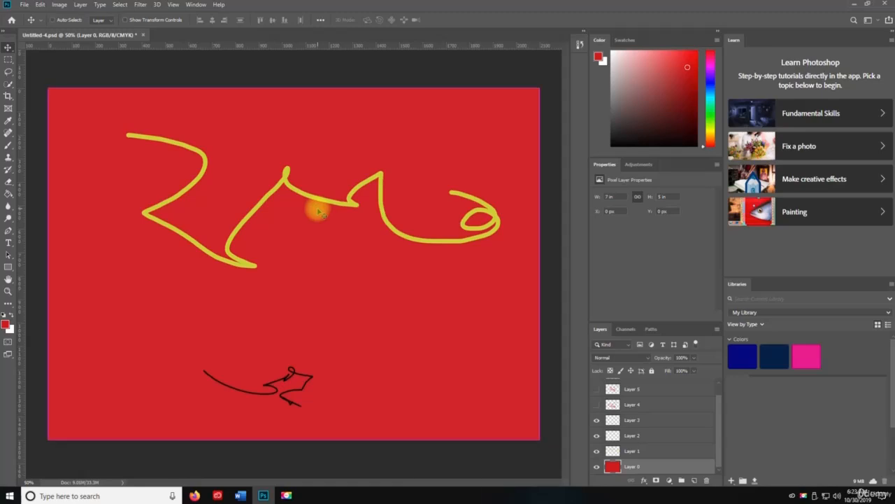
key("ctrl+l")
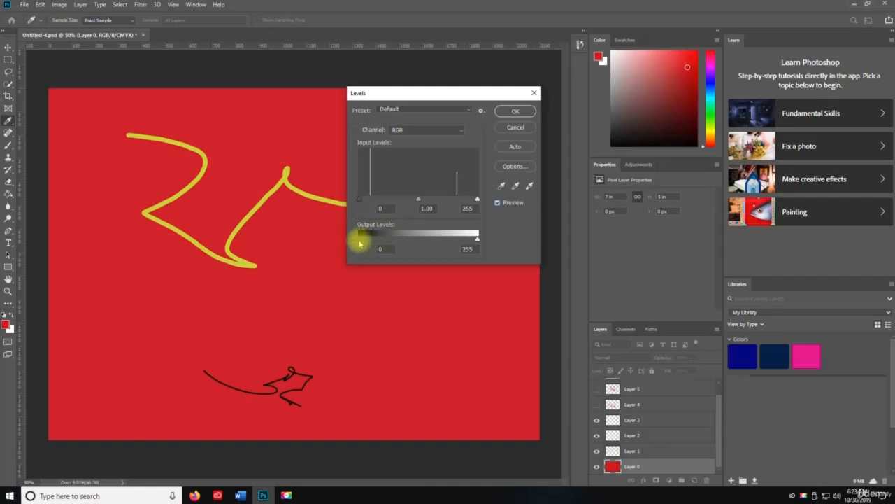
mouse_move(360, 240)
left_mouse_down()
mouse_move(454, 240)
mouse_move(363, 235)
left_mouse_up()
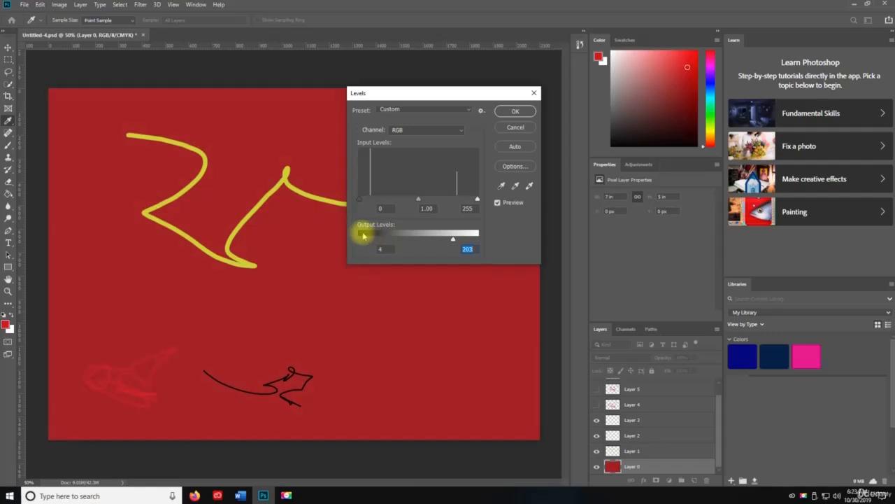
left_click_drag(420, 88, 564, 123)
left_click(514, 280)
type("10")
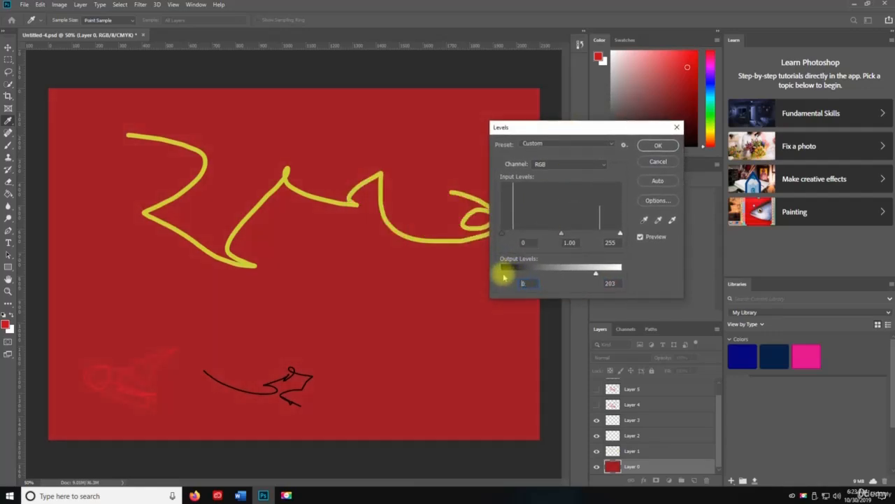
left_click_drag(504, 276, 528, 273)
left_click_drag(594, 274, 514, 274)
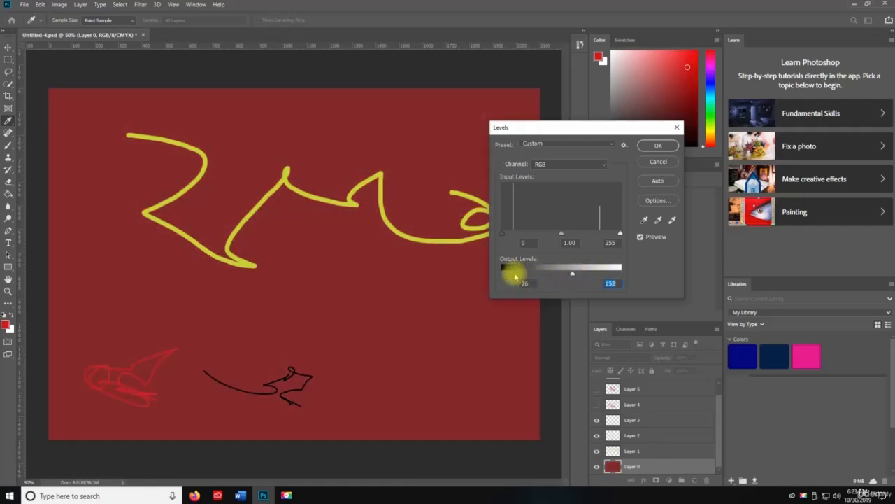
left_click(659, 146)
key("v")
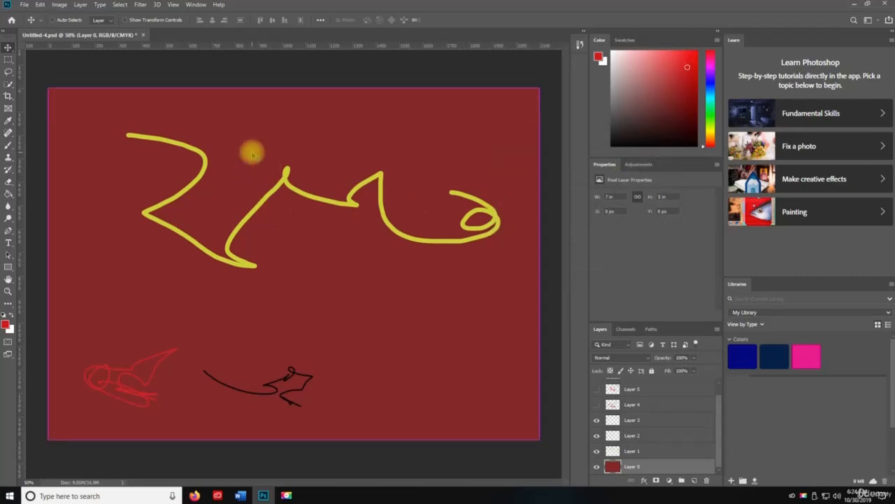
Step: Apply Curves to Layer 0, raising the midtones and moving the black point to input 78
key("ctrl+m")
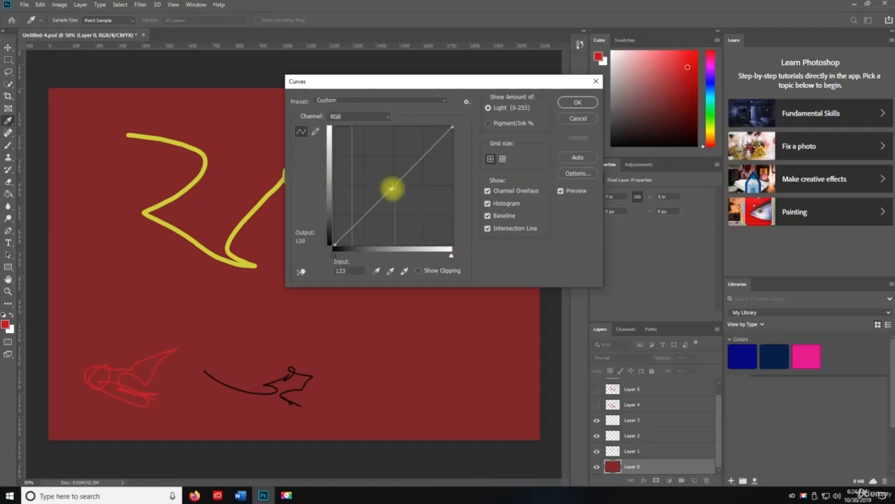
left_click_drag(392, 187, 372, 171)
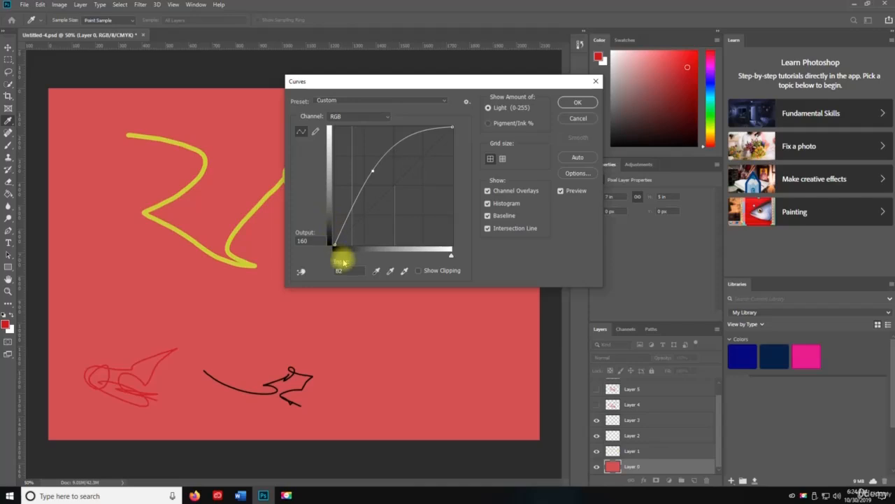
left_click_drag(333, 254, 395, 260)
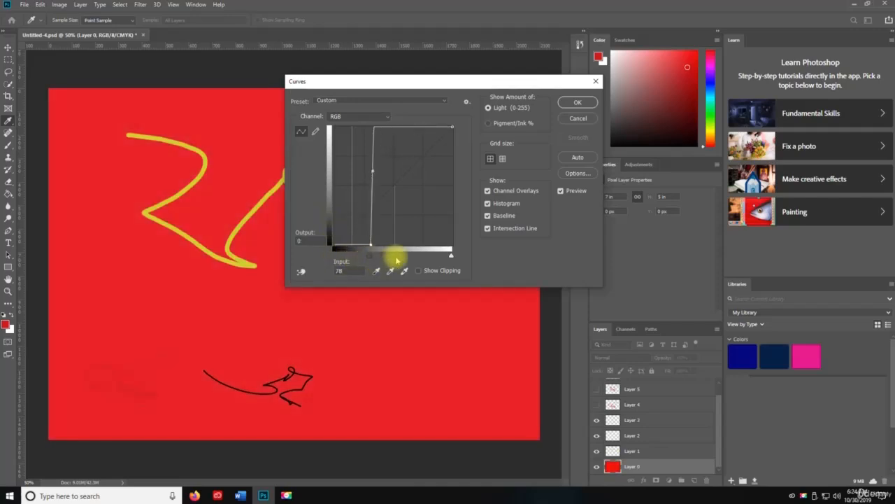
left_click(585, 102)
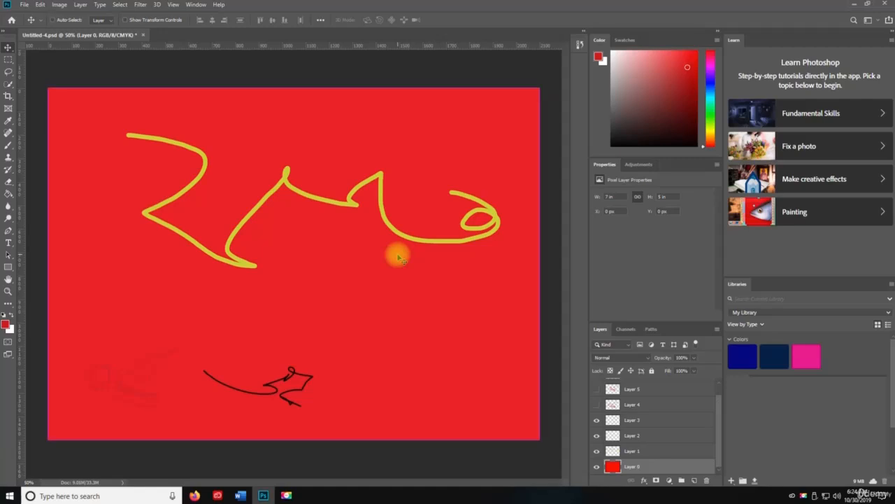
Step: Apply Hue/Saturation to Layer 0 with Hue +112, Saturation +44 and Lightness -55
key("ctrl+u")
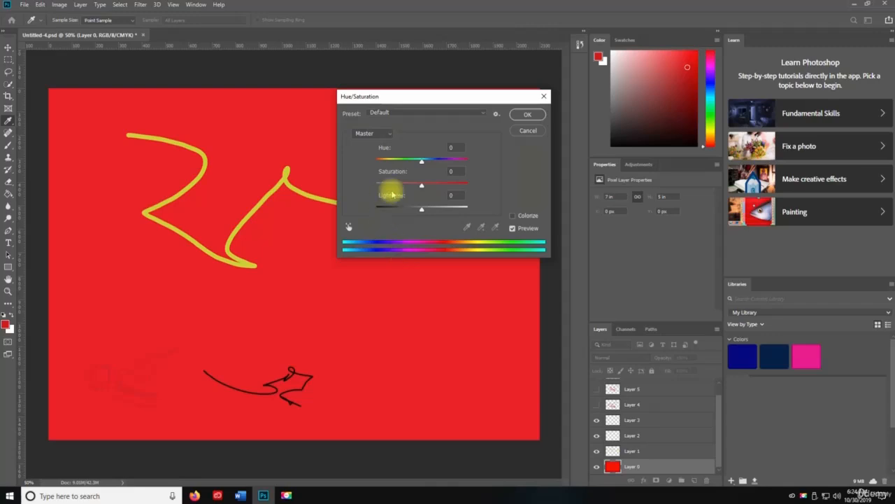
left_click_drag(422, 163, 383, 161)
left_click_drag(422, 184, 398, 211)
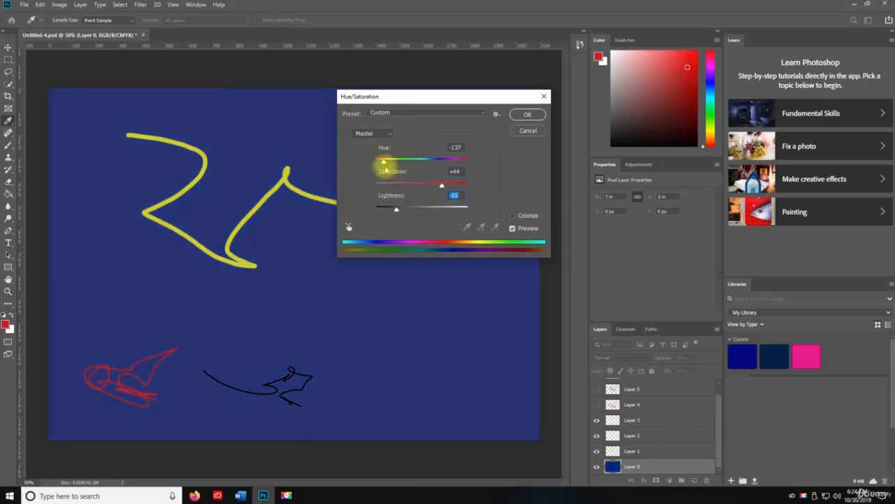
left_click_drag(384, 163, 456, 163)
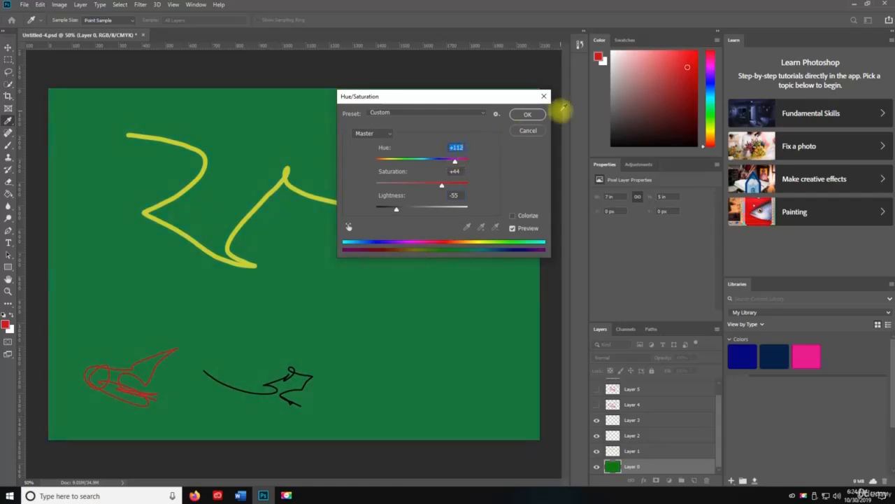
left_click(529, 115)
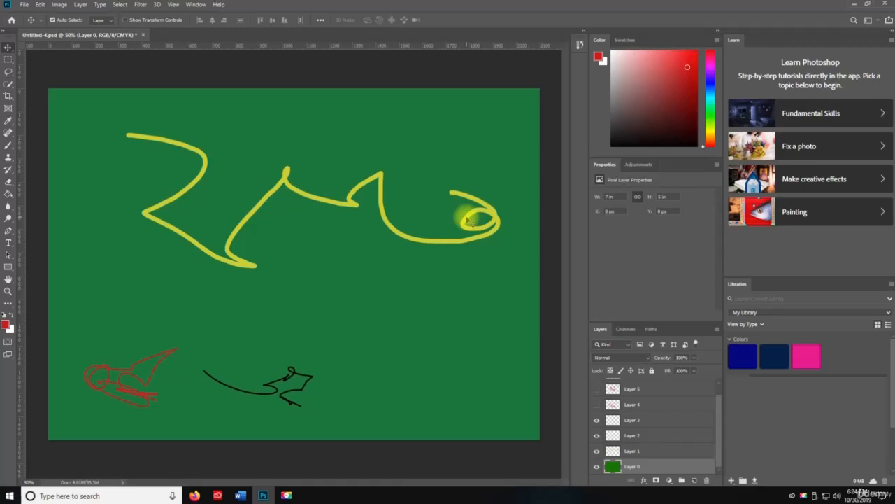
Step: Apply Color Balance to Layer 0 with the Yellow–Blue slider nudged only slightly
key("ctrl+b")
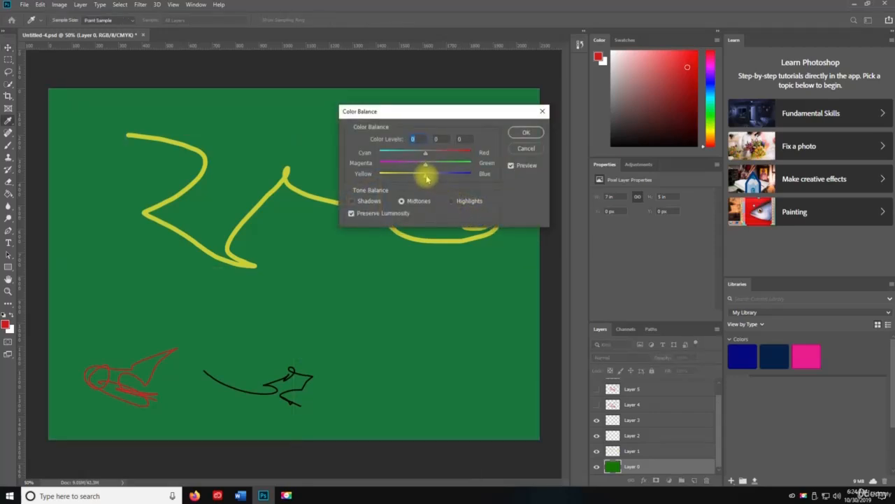
mouse_move(427, 178)
left_mouse_down()
mouse_move(445, 175)
mouse_move(398, 165)
mouse_move(465, 153)
mouse_move(436, 175)
mouse_move(405, 184)
mouse_move(375, 174)
mouse_move(464, 164)
mouse_move(394, 152)
mouse_move(410, 175)
mouse_move(456, 178)
mouse_move(438, 168)
mouse_move(424, 177)
left_mouse_up()
left_click(529, 137)
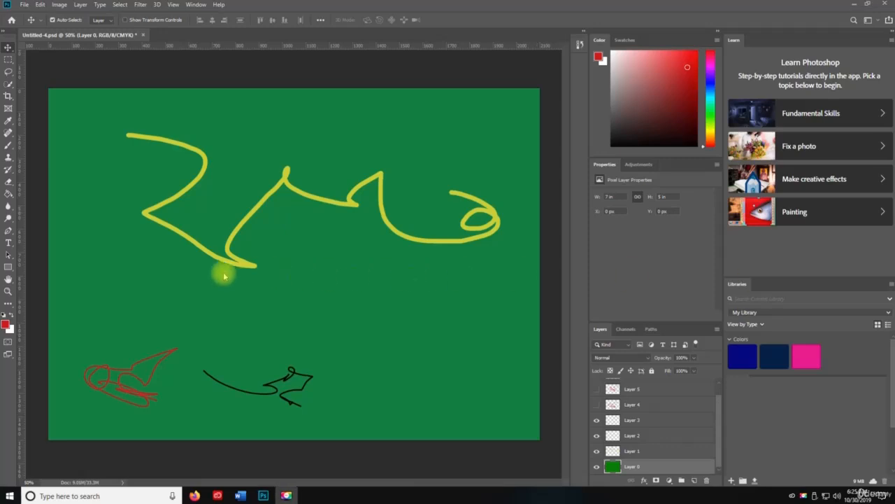
Step: Apply Black and White to Layer 0 with Reds -128, Yellows 160, Greens -66, Cyans 160, Blues -79, Magentas 211
key("space")
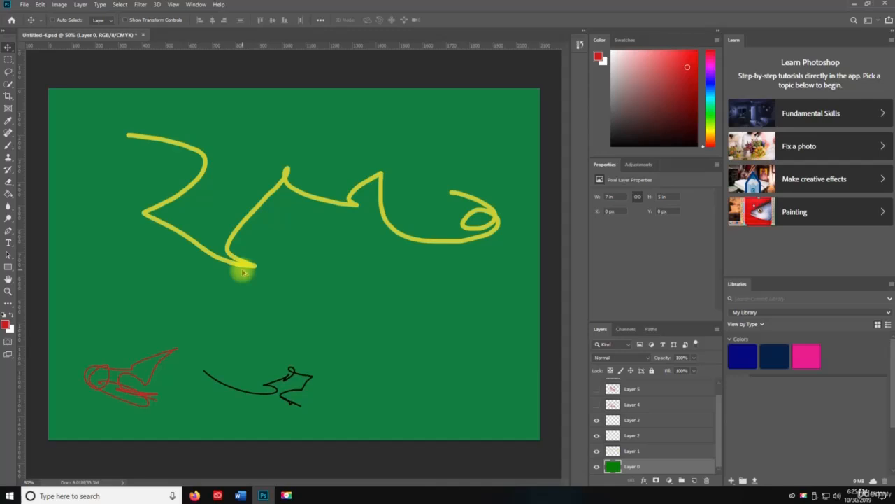
key("ctrl+alt+shift+b")
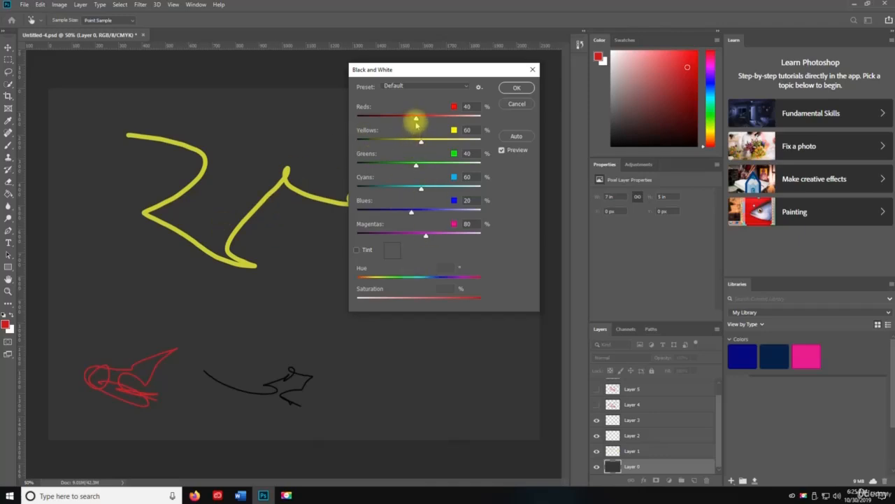
left_click_drag(417, 119, 375, 118)
left_click_drag(420, 142, 389, 165)
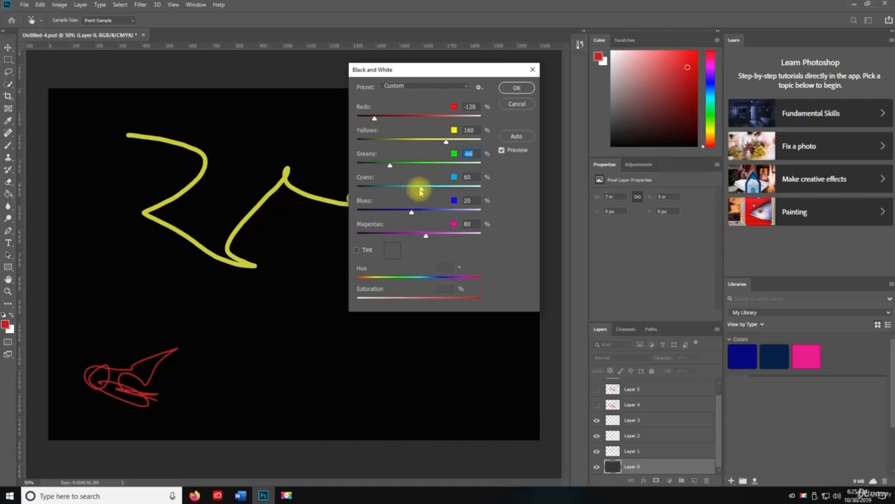
left_click_drag(420, 190, 387, 210)
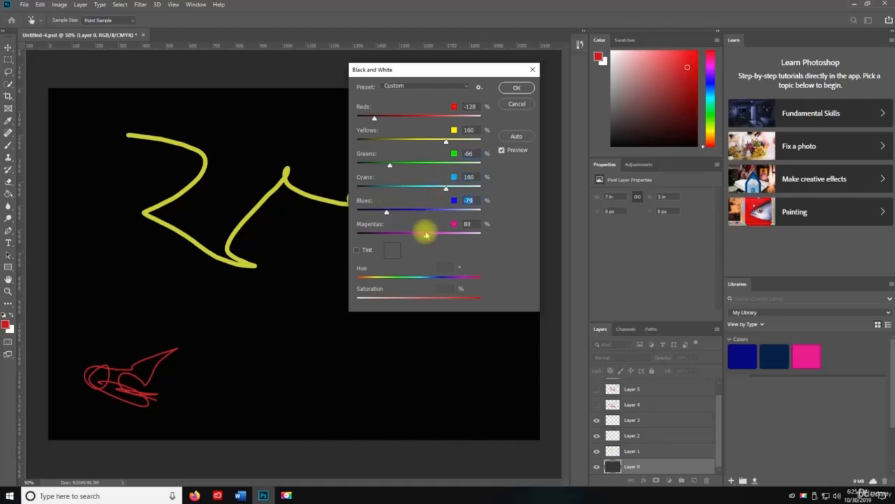
left_click_drag(426, 236, 458, 236)
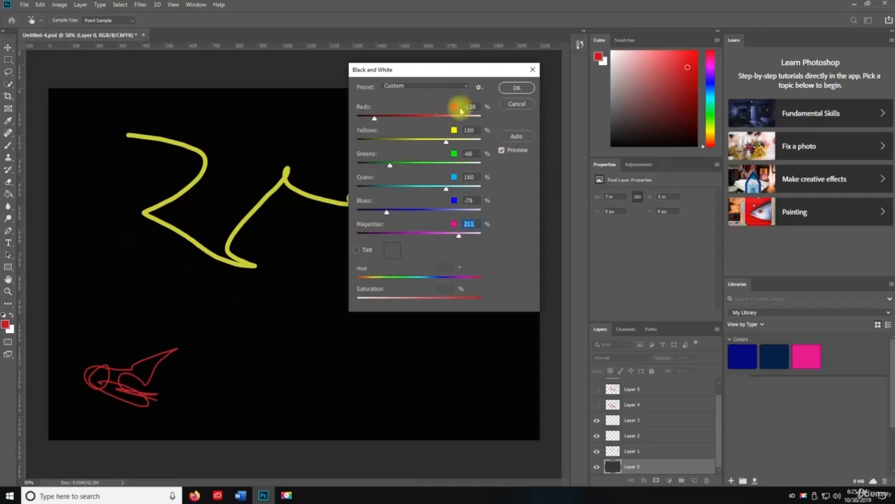
left_click(519, 89)
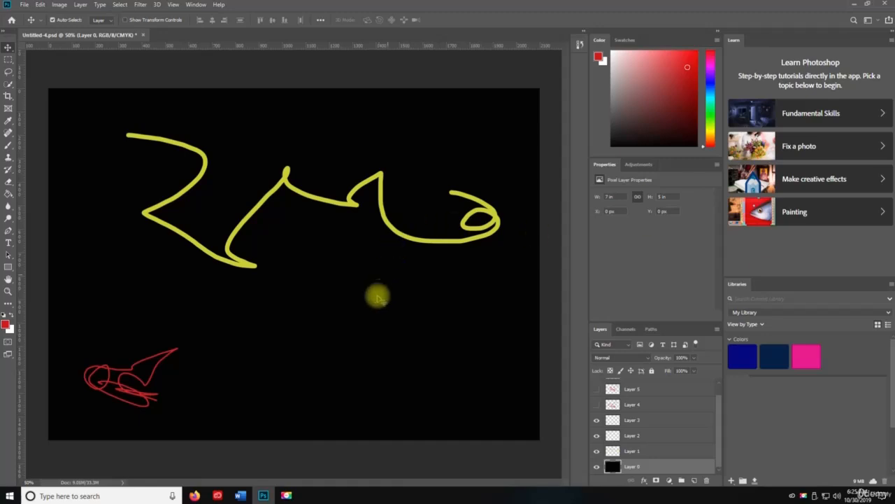
Step: Invert Layer 0's colours and undo the inversion
key("ctrl+i")
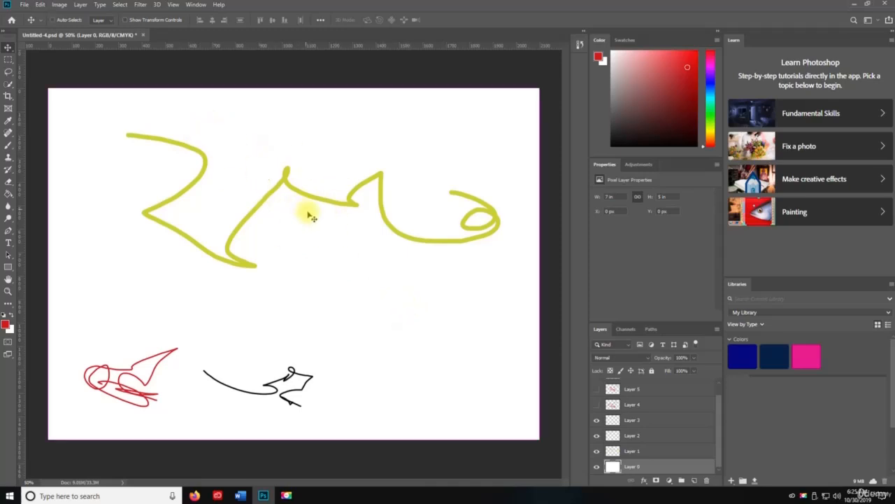
key("ctrl+z")
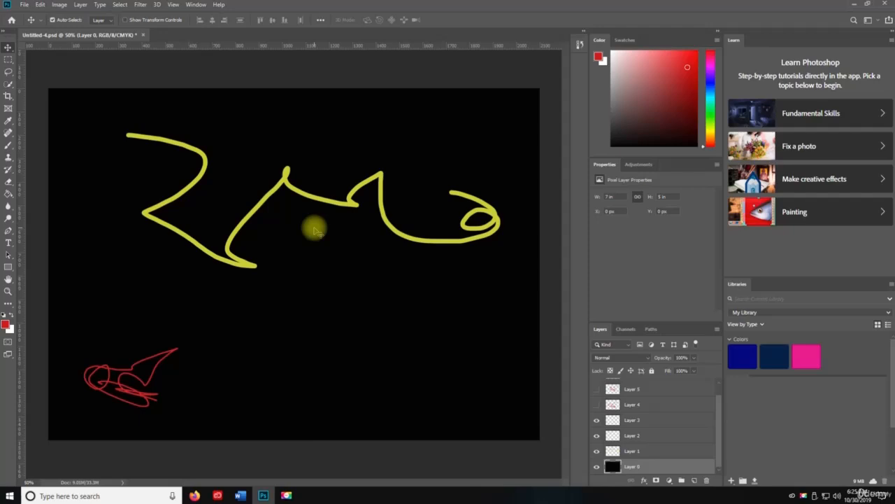
Step: Desaturate Layer 0
key("ctrl+shift+u")
key("ctrl+shift+u")
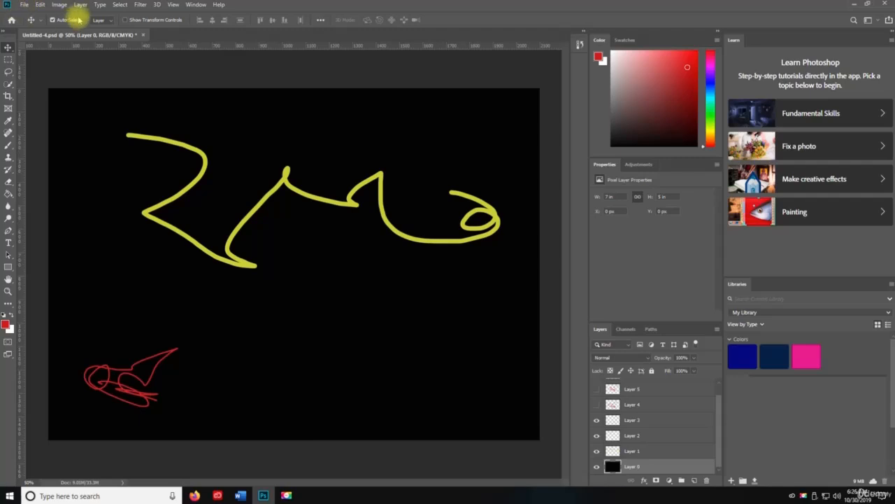
Step: Apply Desaturate and Auto Tone to Layer 0 again
left_click(60, 5)
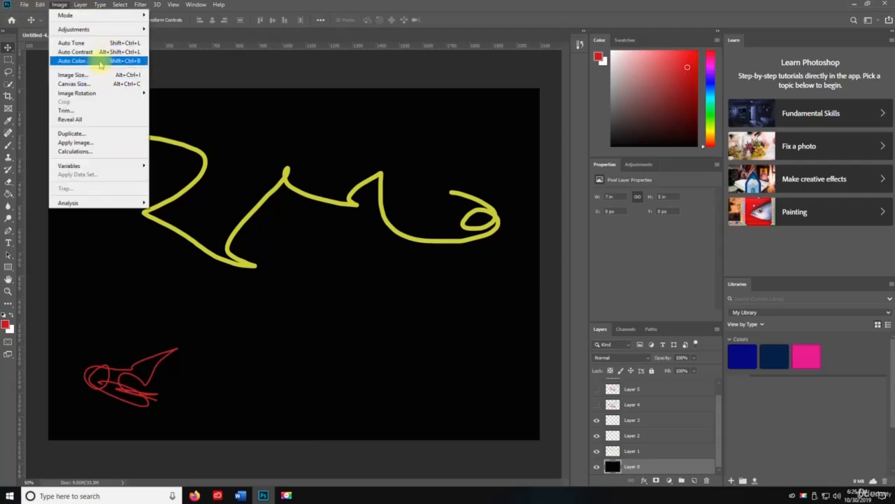
mouse_move(98, 30)
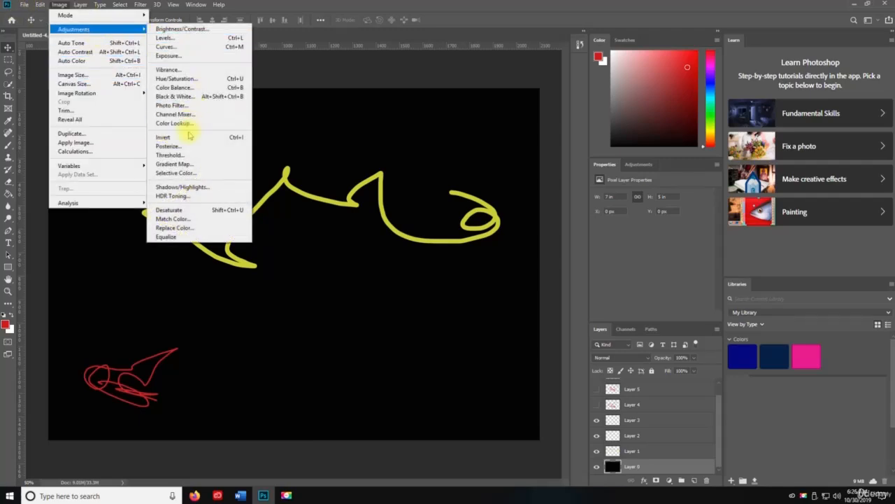
left_click(210, 210)
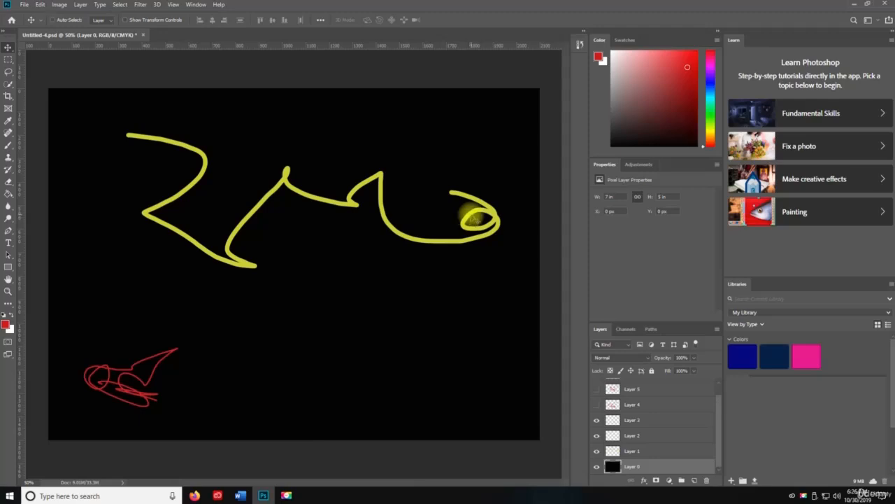
key("ctrl+shift+l")
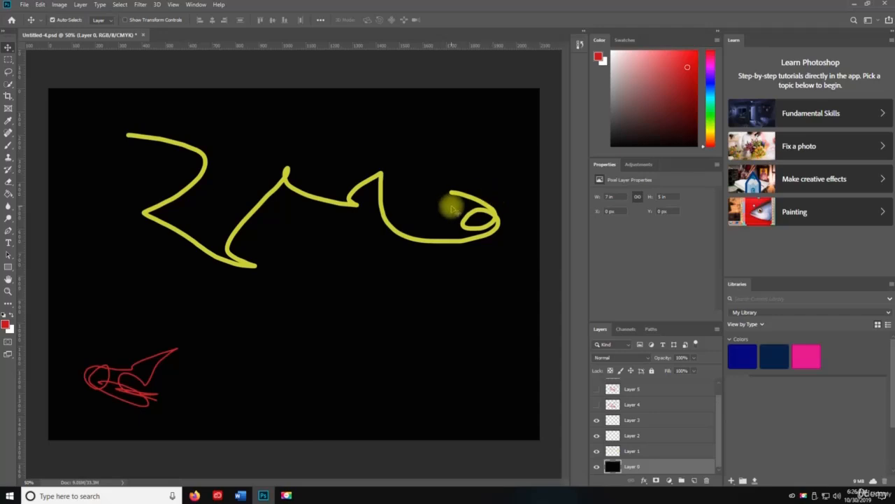
Step: Create a new 1362 × 857 pixel document at 300 pixels/inch with a white background, named Untitled-5
key("ctrl+n")
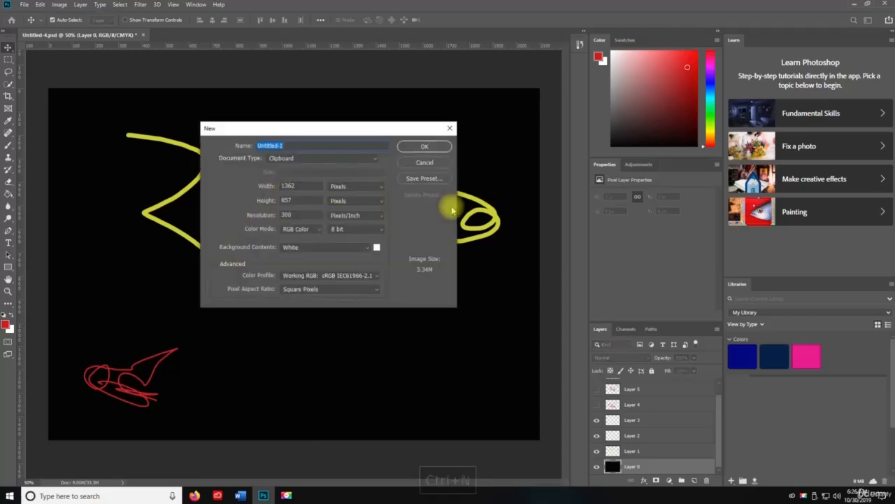
key("Right")
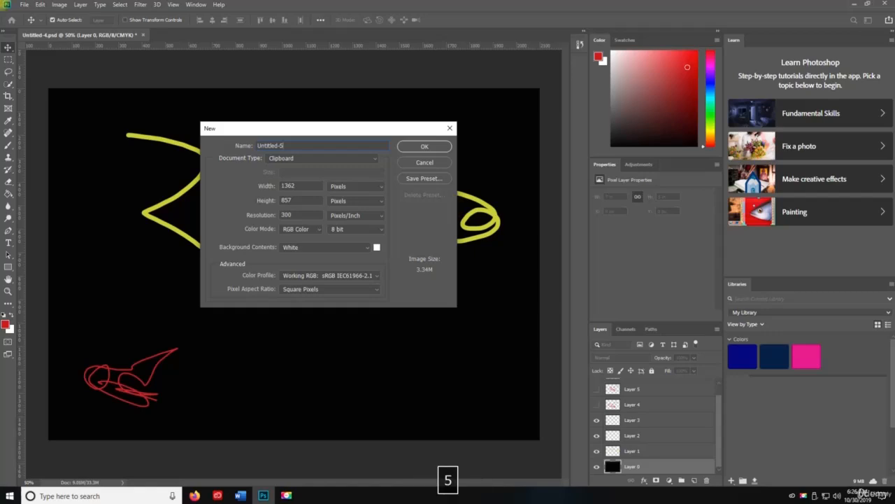
key("Return")
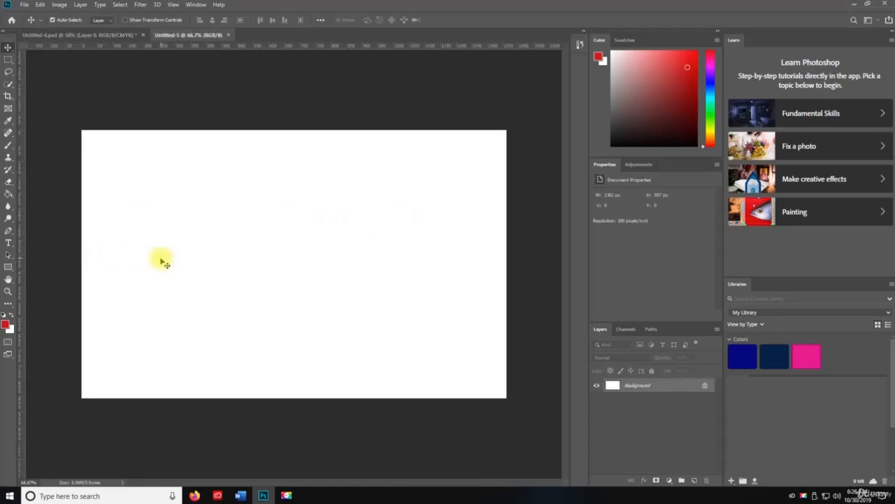
Step: Add a new layer and paint loose red brush strokes across it
key("g")
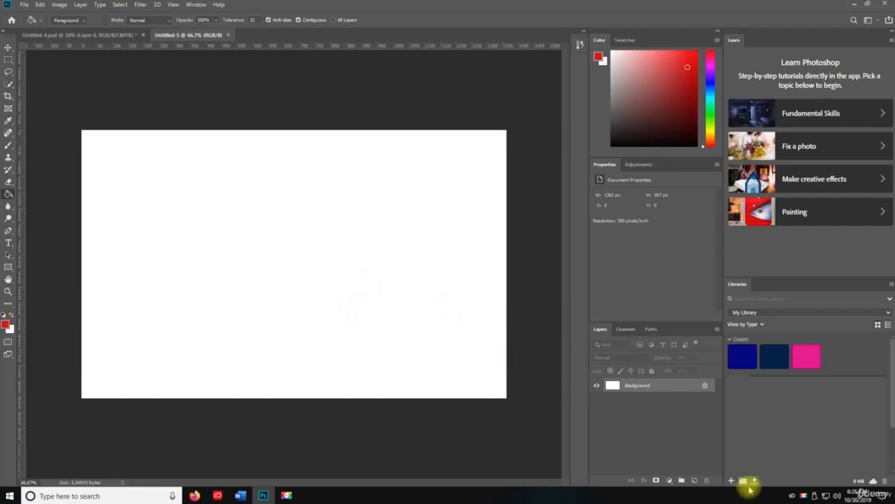
left_click(694, 480)
key("n")
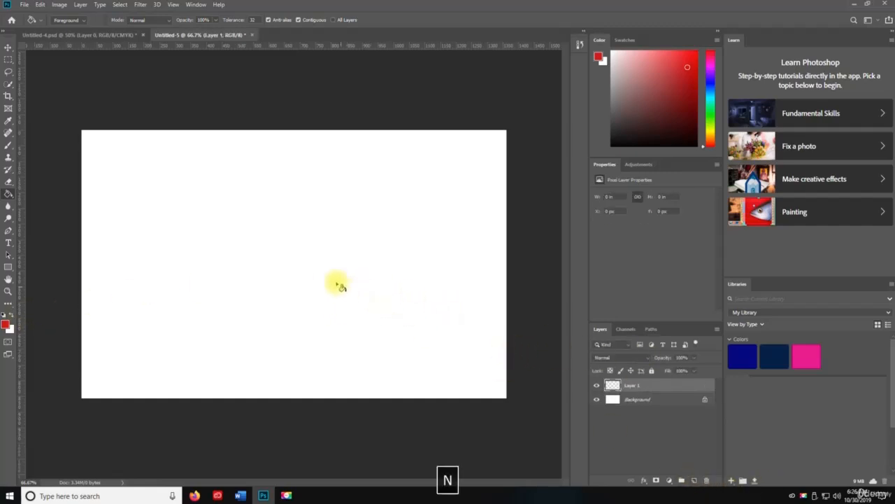
key("b")
mouse_move(304, 214)
left_mouse_down()
mouse_move(412, 291)
mouse_move(302, 258)
mouse_move(423, 183)
left_mouse_up()
mouse_move(260, 295)
left_mouse_down()
mouse_move(314, 364)
mouse_move(378, 368)
mouse_move(428, 345)
left_mouse_up()
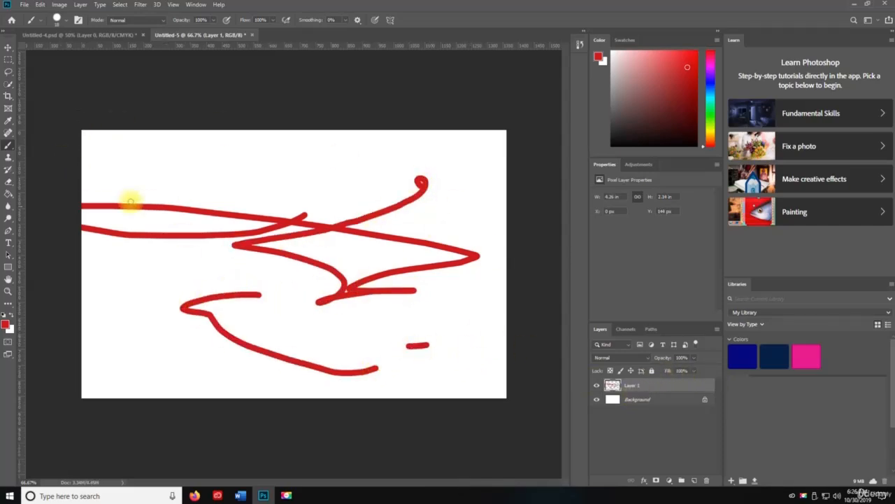
Step: Unlock the background as Layer 0 and fill it with a diagonal red-to-white gradient
left_click(705, 400)
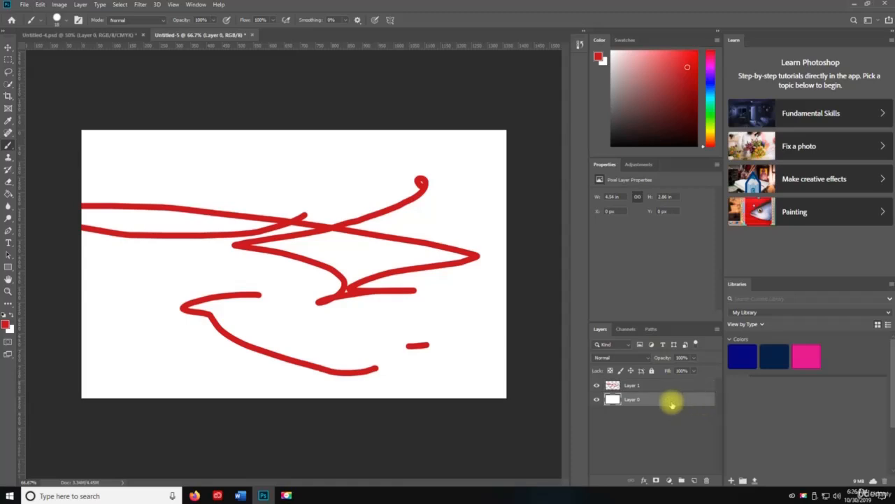
left_click(7, 194)
left_click(34, 196)
left_click_drag(92, 146, 588, 376)
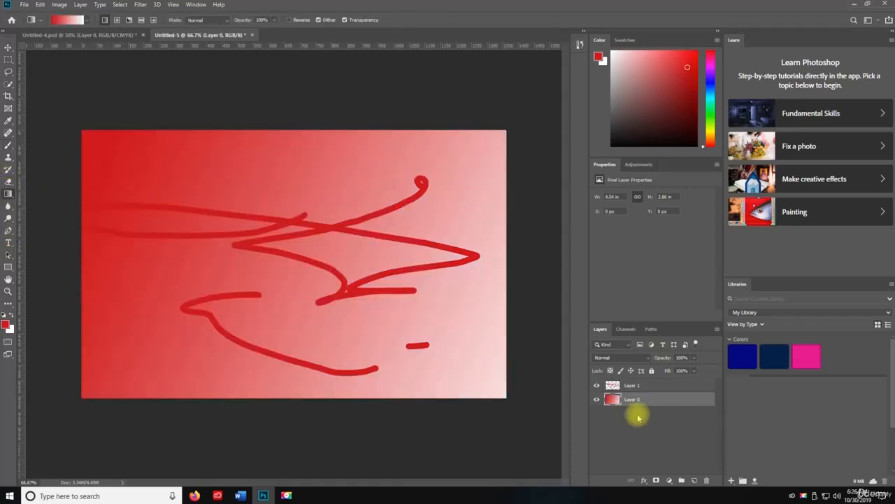
Step: Swap the foreground and background colours and delete Layer 1 with its red strokes
left_click(631, 385)
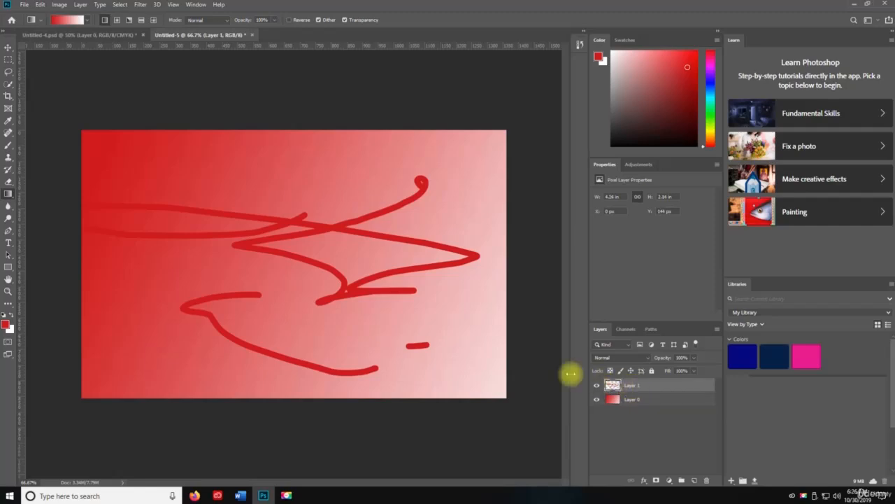
key("x")
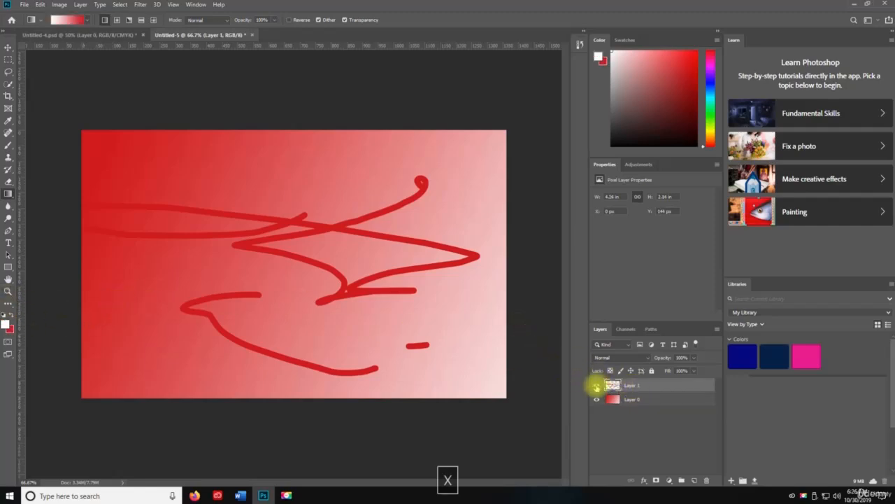
left_click(705, 480)
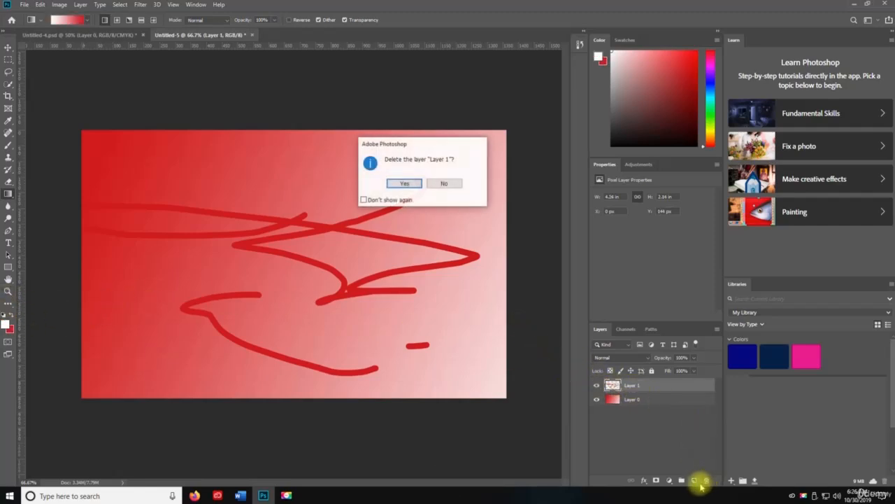
left_click(403, 182)
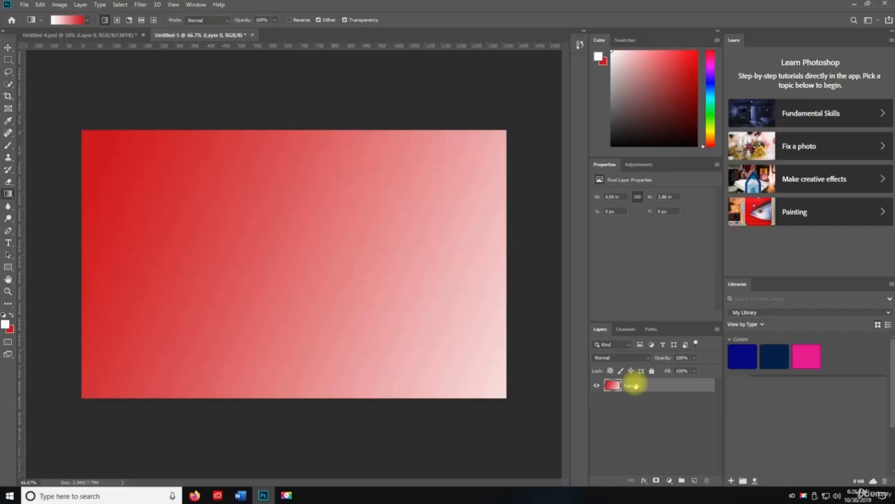
Step: Paint white brush strokes on a new layer and apply Auto Tone to it
left_click(689, 479)
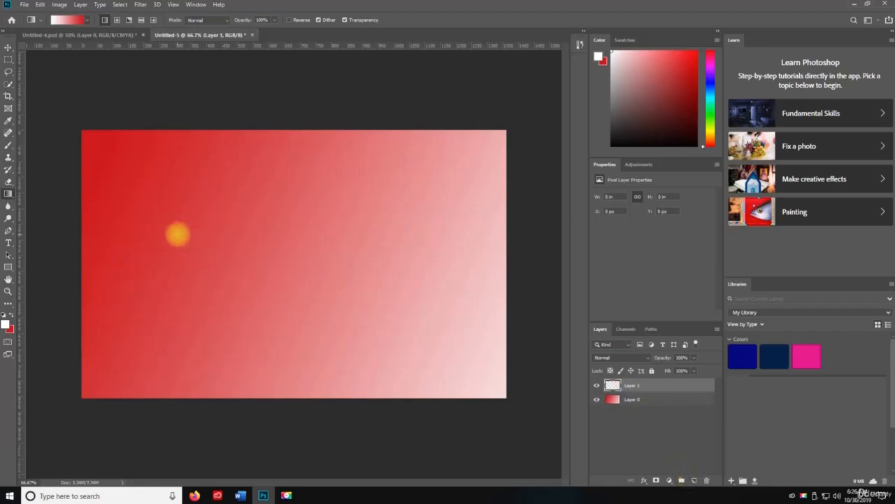
key("b")
mouse_move(172, 190)
left_mouse_down()
mouse_move(147, 219)
mouse_move(218, 254)
mouse_move(369, 212)
mouse_move(369, 241)
mouse_move(412, 164)
mouse_move(437, 256)
mouse_move(291, 295)
mouse_move(439, 333)
left_mouse_up()
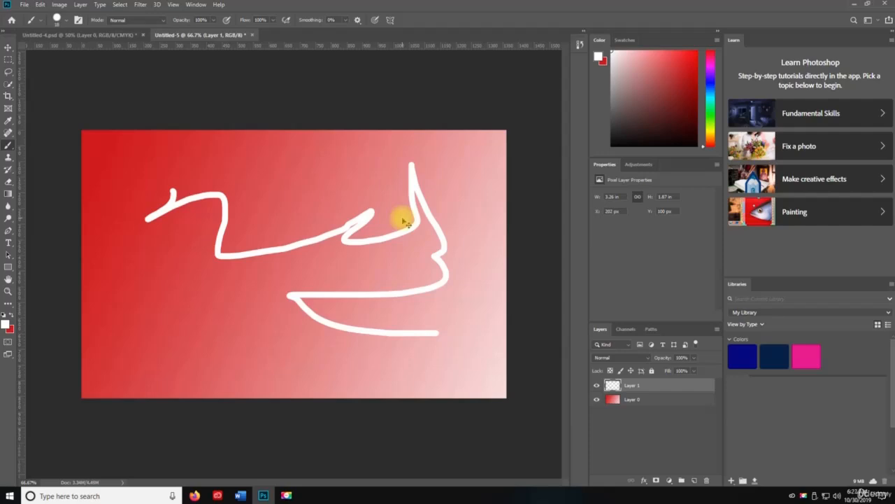
key("ctrl+shift+l")
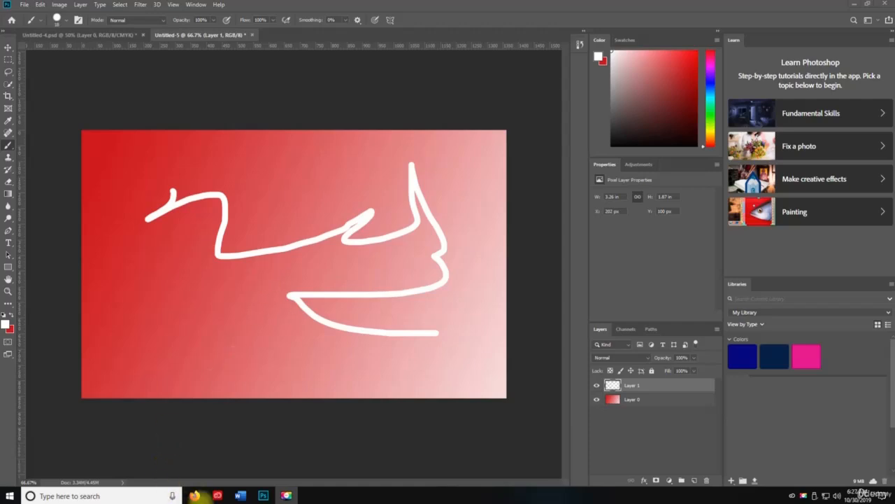
Step: Switch to Firefox and search Google Images for landscape
left_click(195, 495)
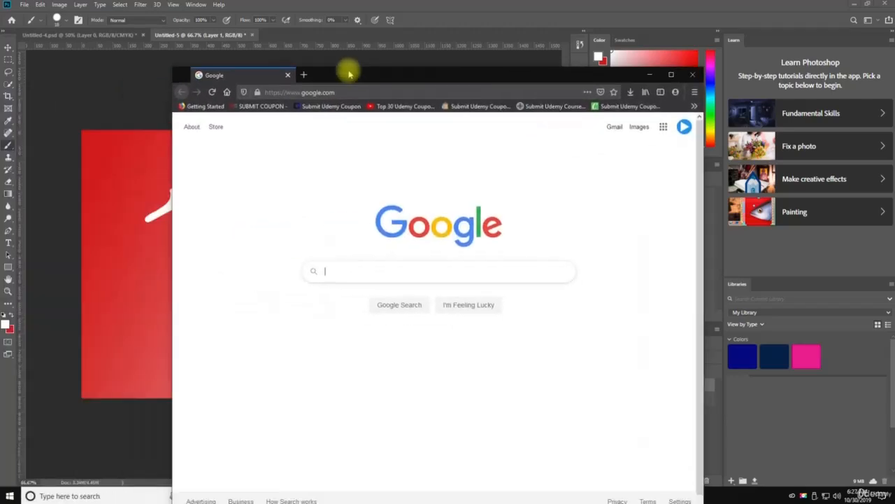
double_click(350, 73)
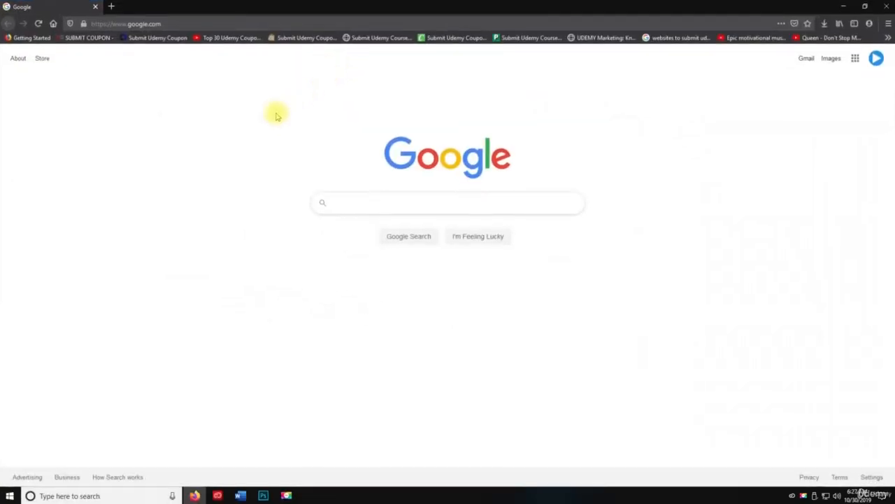
key("a")
left_click(398, 202)
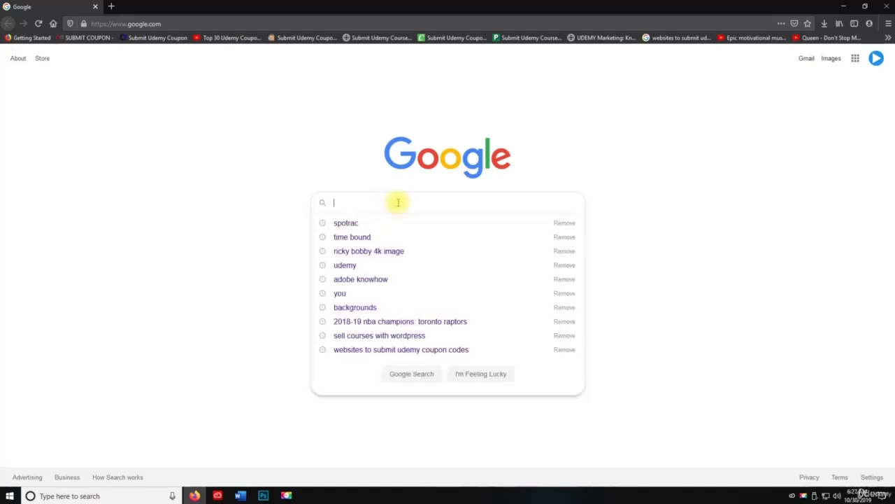
type("landscape")
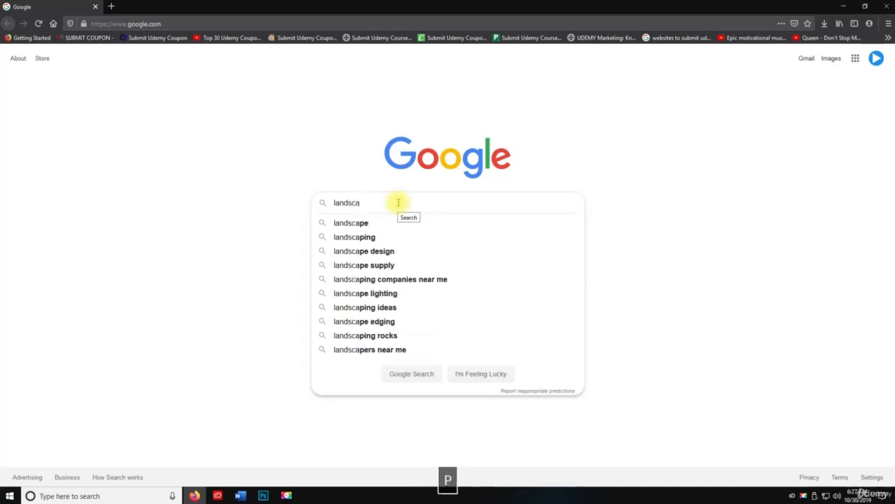
key("Return")
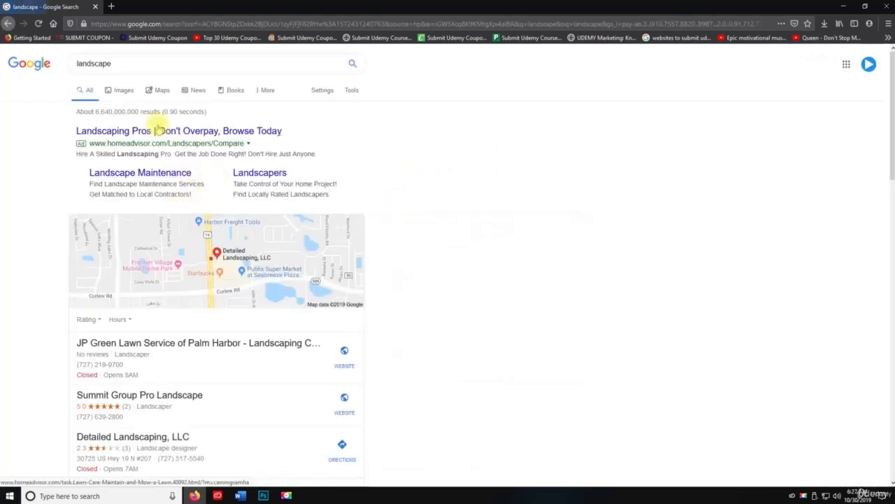
left_click(123, 90)
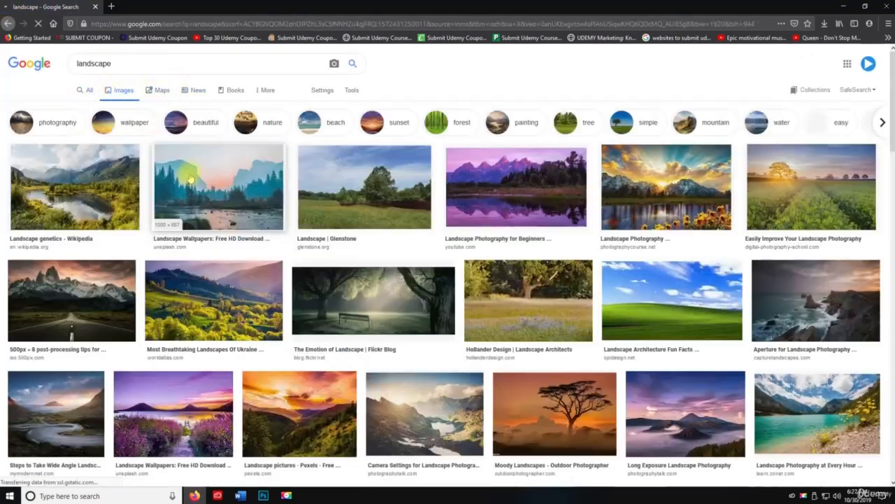
Step: Save the misty mountain and river landscape image to the Desktop
left_click(180, 189)
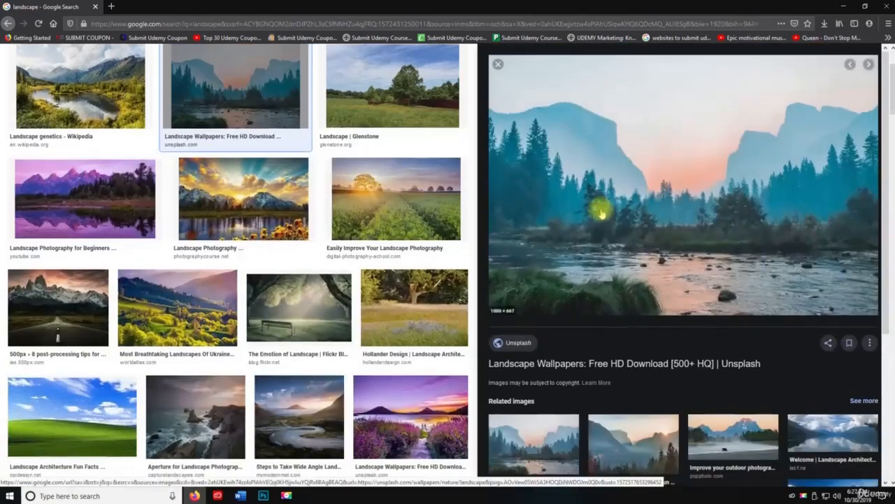
right_click(644, 168)
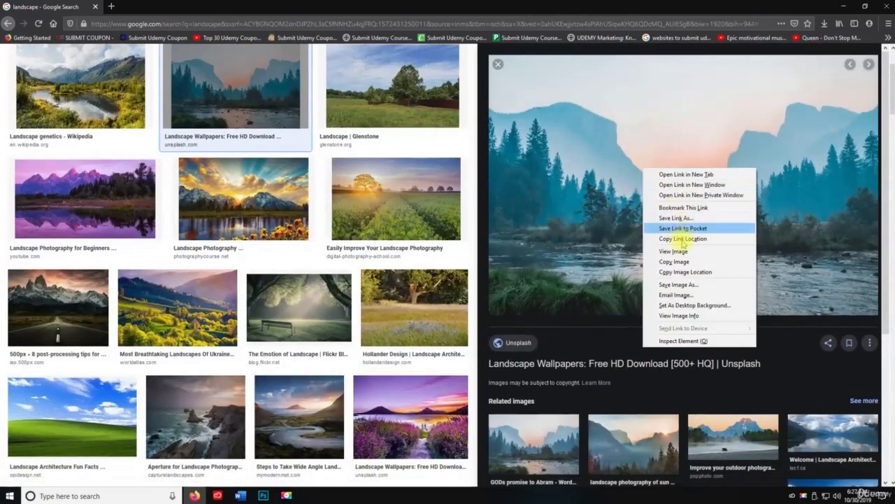
left_click(675, 284)
left_click(187, 221)
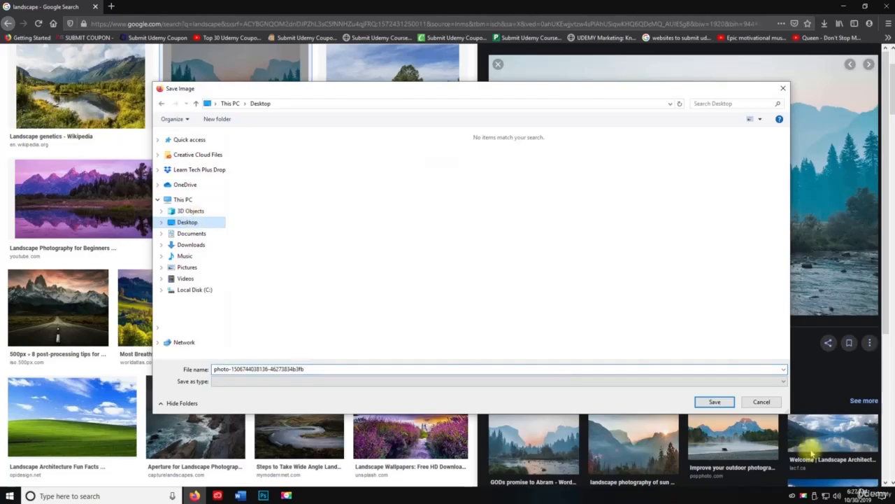
left_click(714, 406)
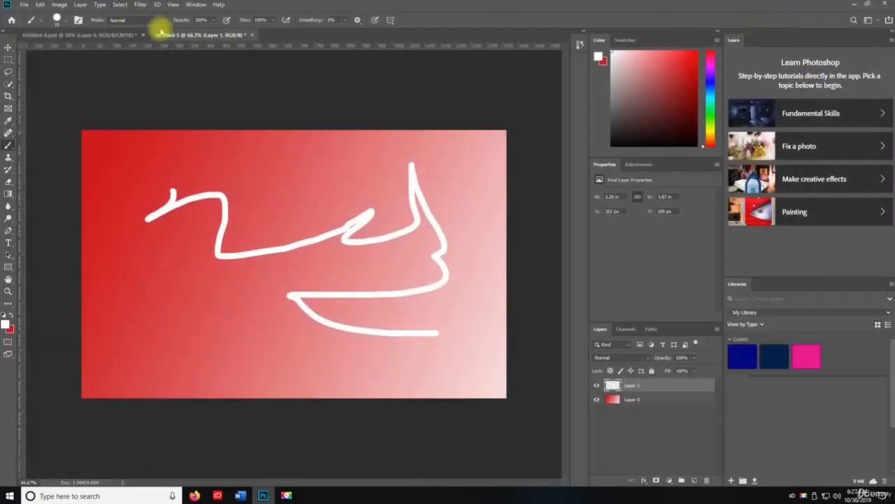
Step: Open the saved landscape photo from the Desktop in Photoshop
key("v")
key("ctrl+o")
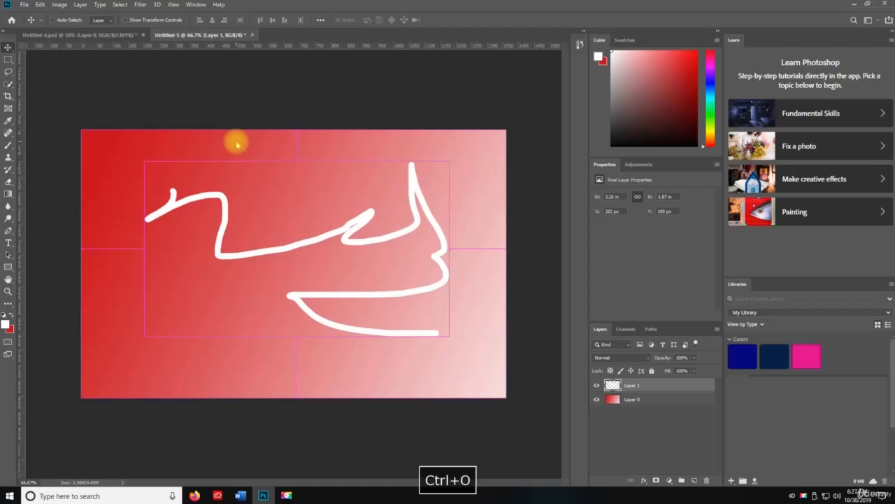
left_click(116, 85)
double_click(116, 85)
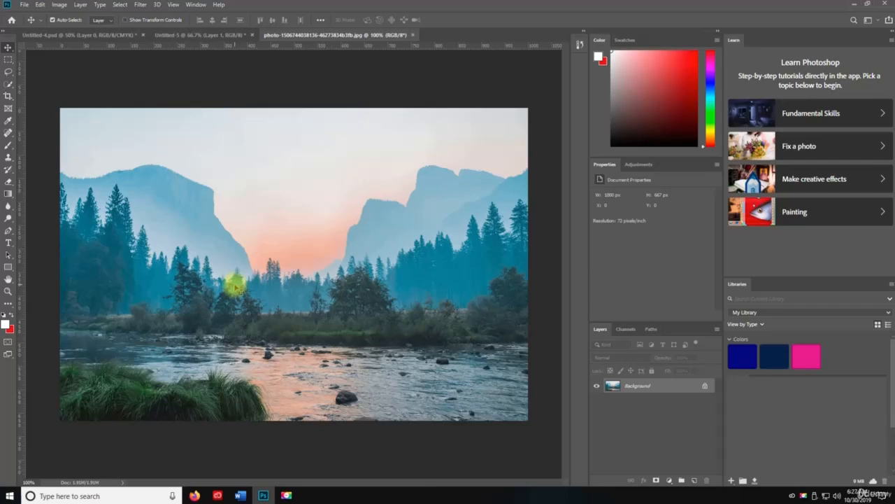
Step: Apply Auto Tone to the landscape photo, undo it, and apply it once more
key("ctrl+shift+l")
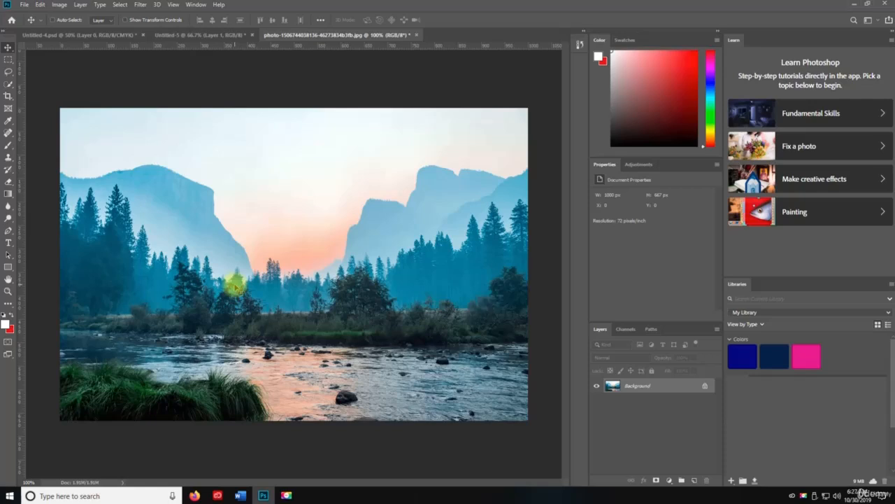
key("ctrl+z")
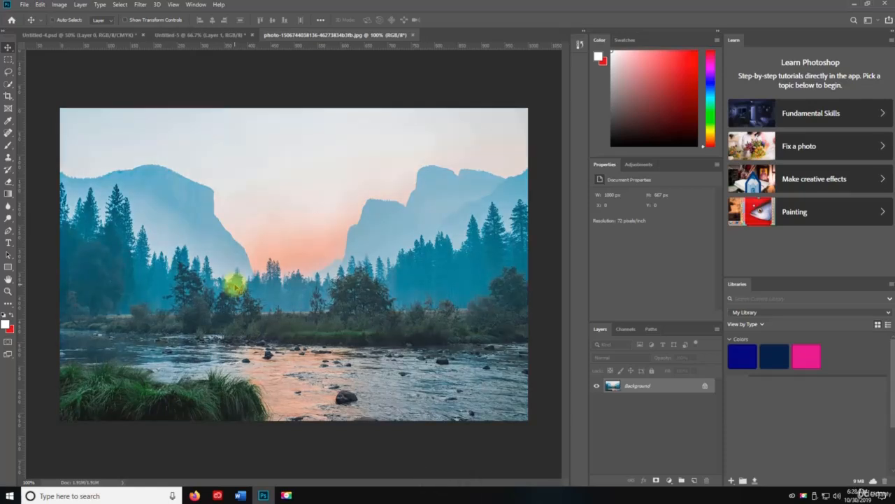
key("ctrl+shift+l")
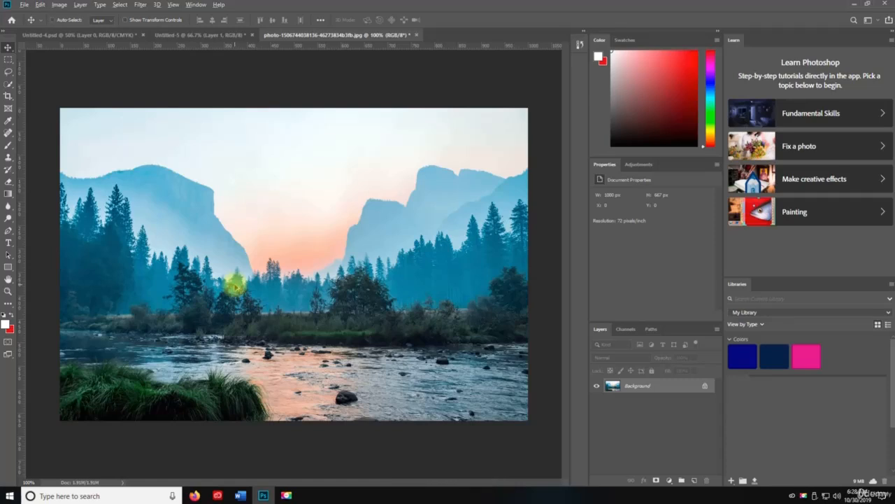
Step: Apply Auto Contrast and Auto Color to the landscape photo
key("ctrl+alt+shift+l")
key("ctrl+shift+b")
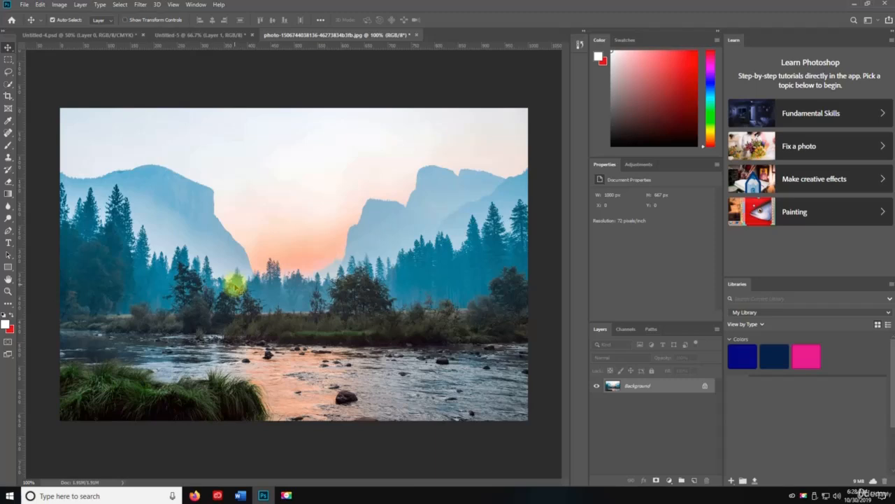
Step: Undo the Auto Color adjustment on the landscape photo and redo it
key("ctrl+z")
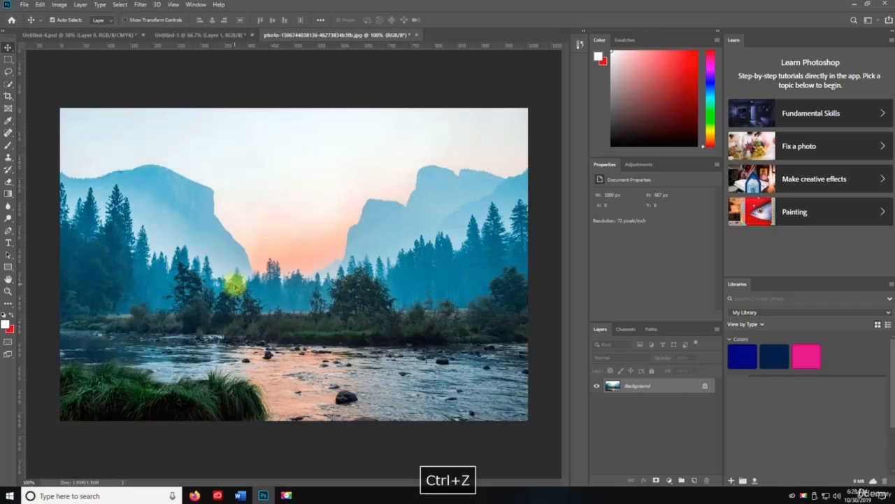
left_click(40, 5)
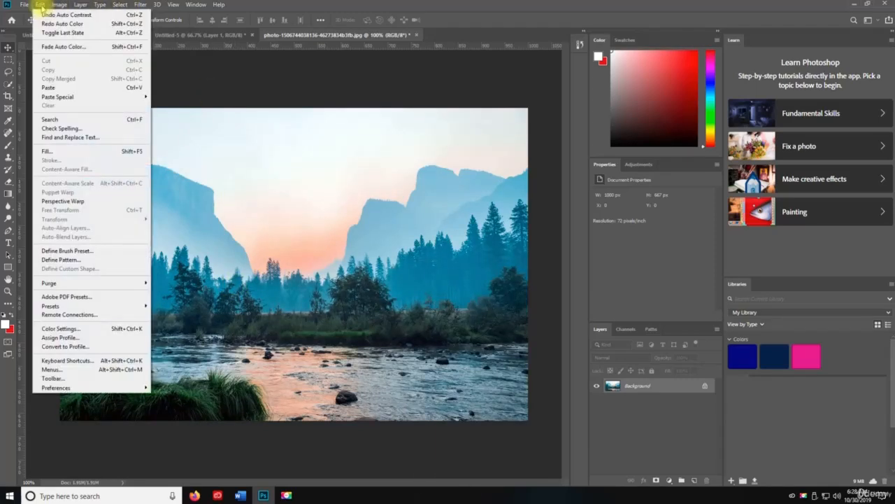
left_click(40, 5)
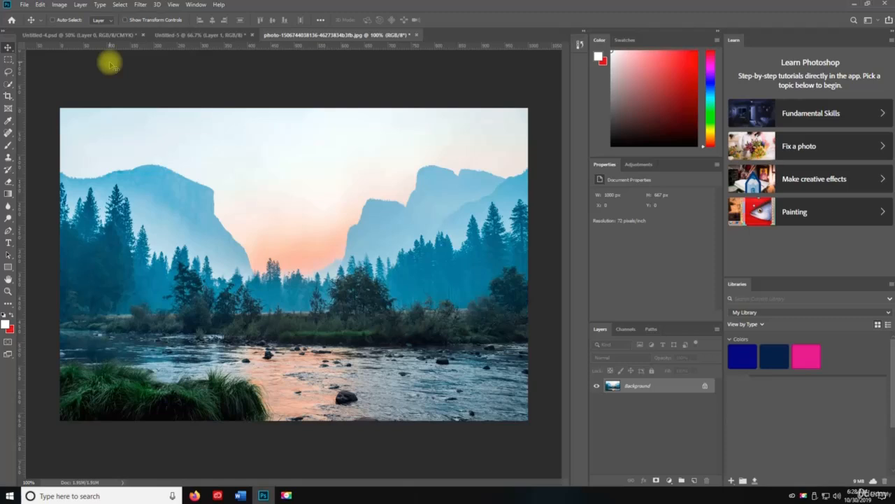
key("ctrl+shift+z")
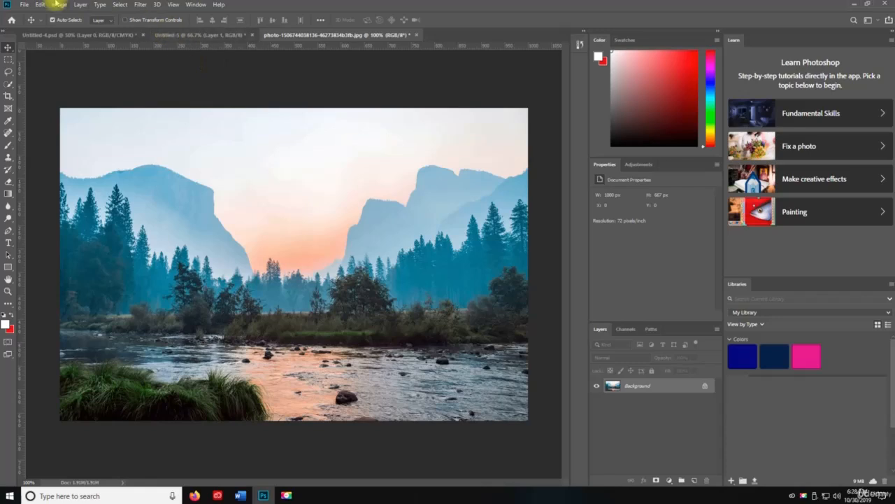
left_click(59, 4)
mouse_move(88, 32)
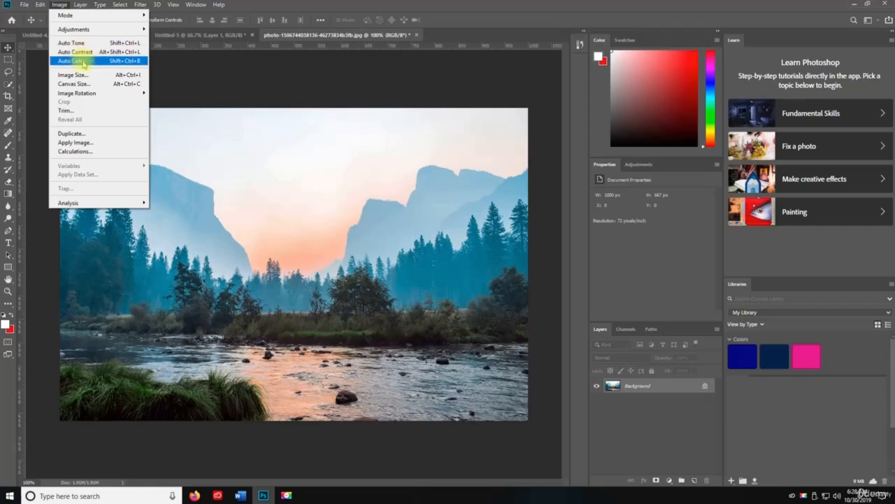
left_click(235, 85)
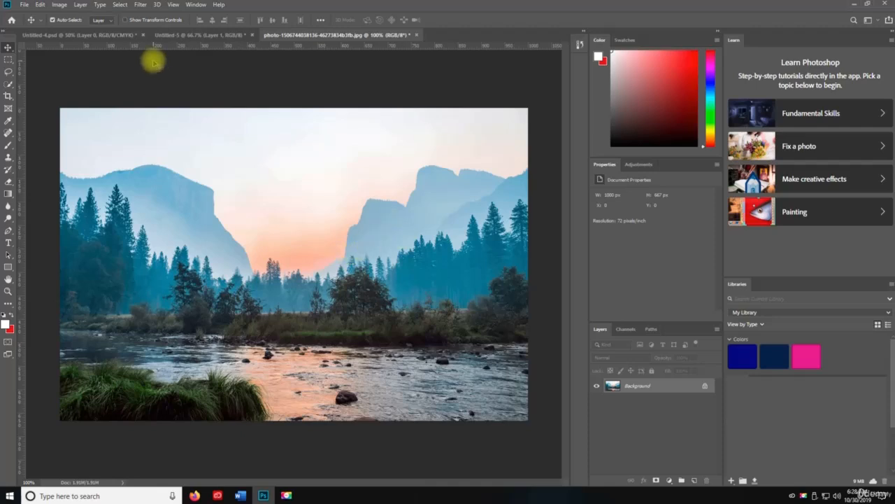
Step: Save the painted Untitled-5 document as a Photoshop file on the Desktop with maximized compatibility and close it
left_click(203, 34)
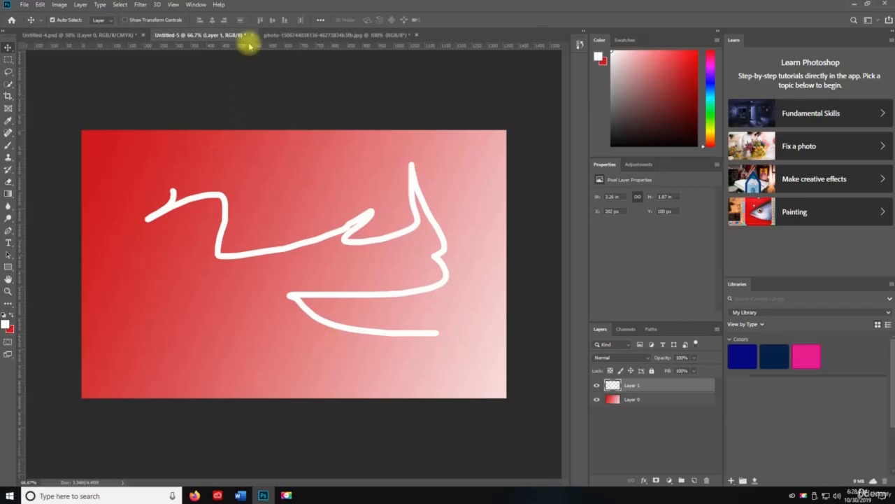
key("ctrl")
key("ctrl+s")
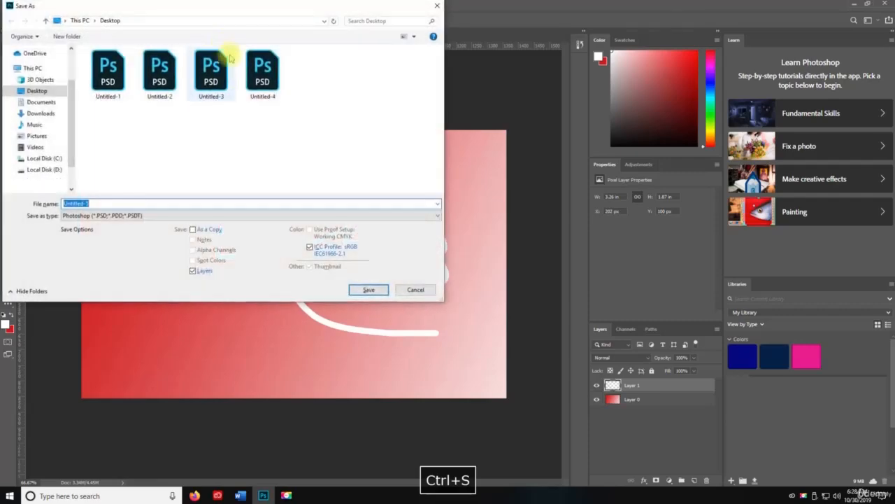
left_click(373, 290)
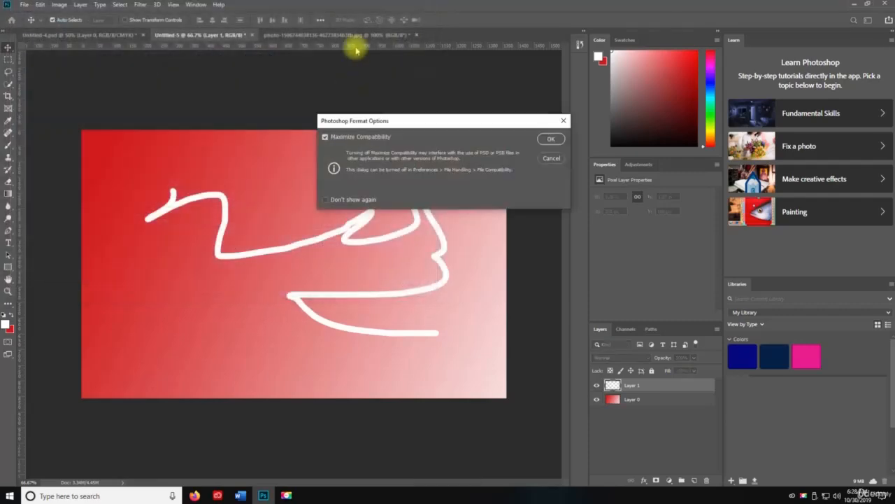
left_click(552, 140)
key("ctrl+w")
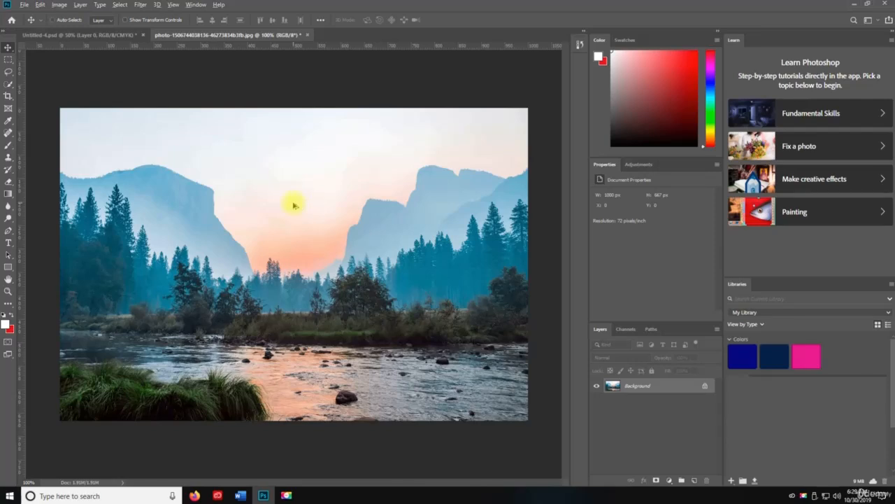
Step: Open Levels with the last-used settings and cancel it
key("ctrl+alt+l")
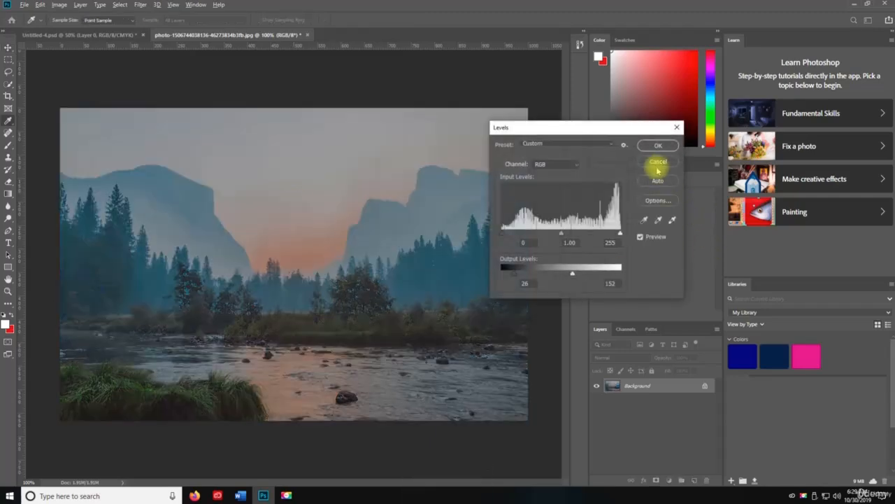
left_click(658, 163)
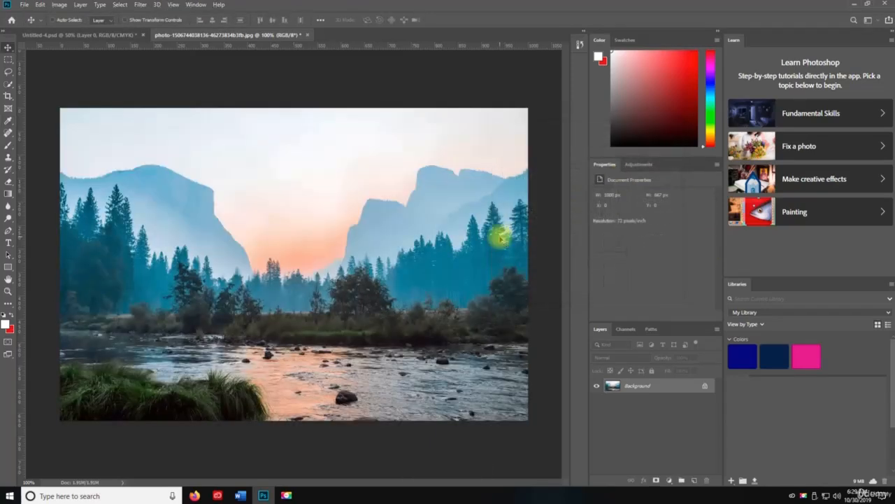
Step: Switch the Image Size width and height units to Pixels and confirm the dialog
key("ctrl+alt+i")
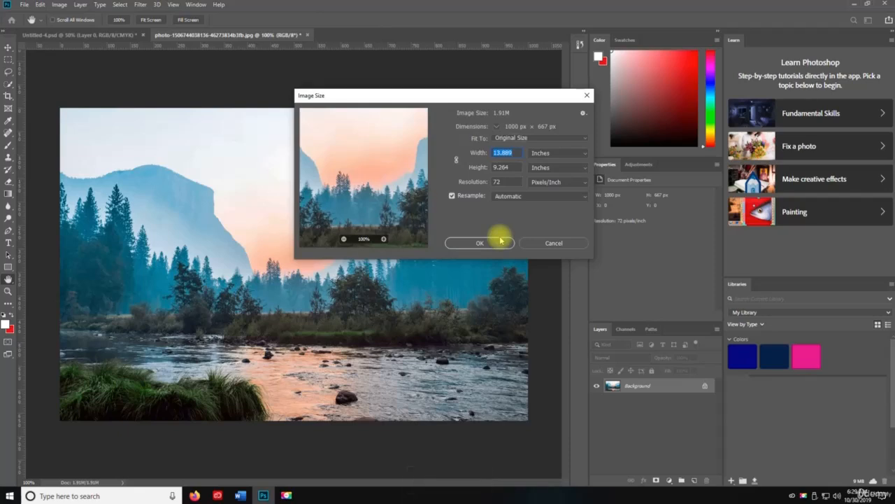
left_click_drag(477, 98, 274, 154)
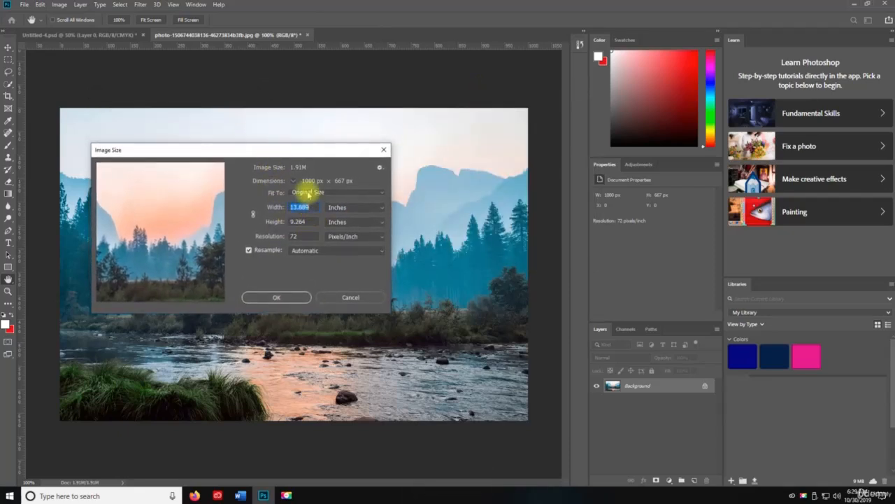
left_click(342, 207)
left_click(338, 223)
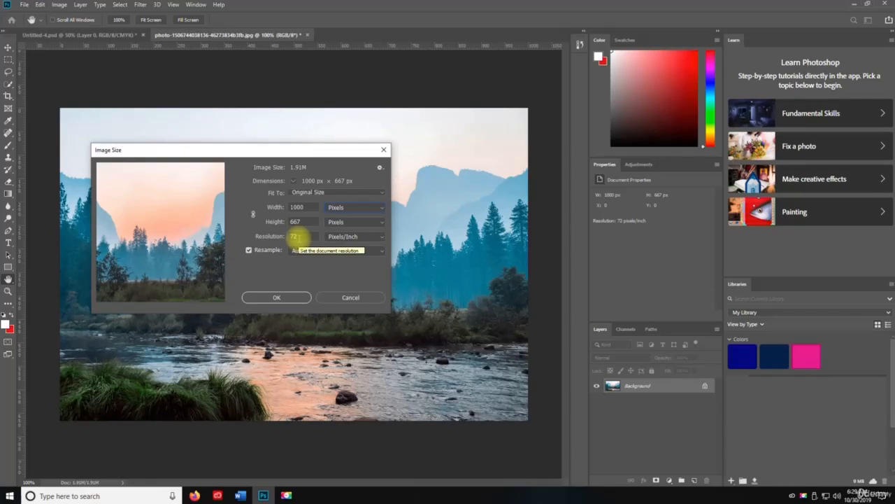
left_click(277, 298)
key("v")
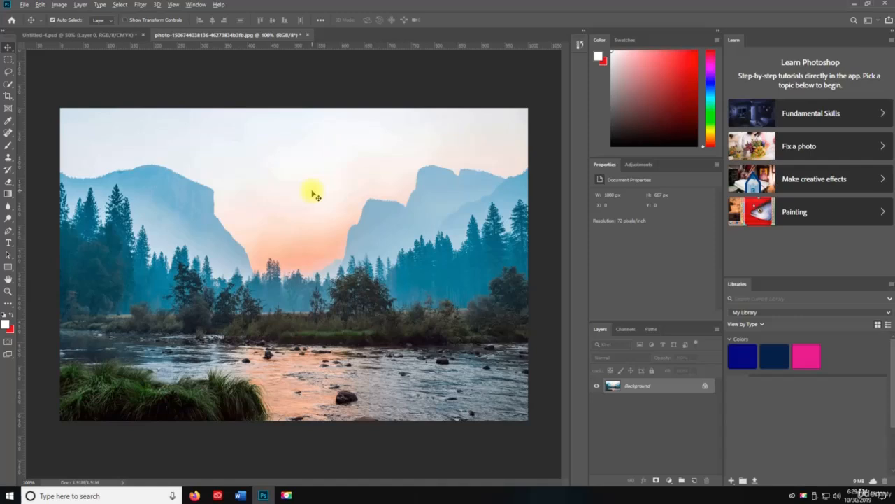
Step: Extend the canvas width to 1200 pixels using Canvas Size with the background color extension
key("ctrl+alt")
key("ctrl+alt+c")
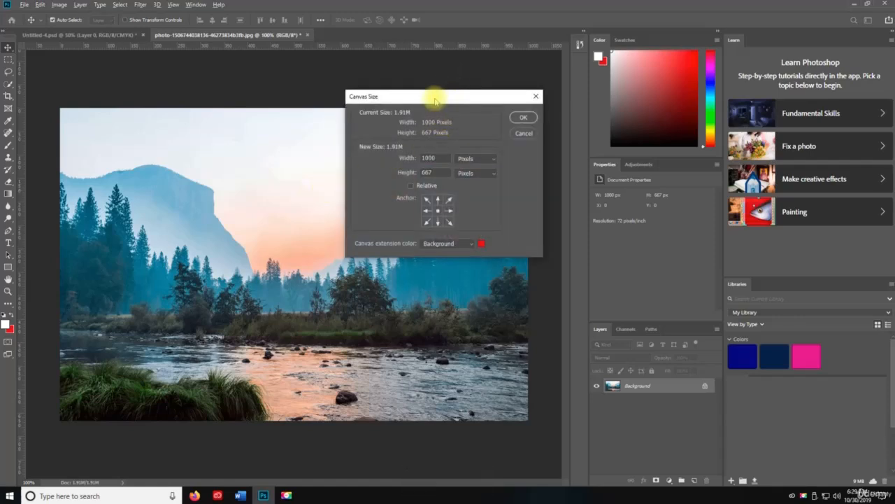
left_click_drag(436, 94, 670, 146)
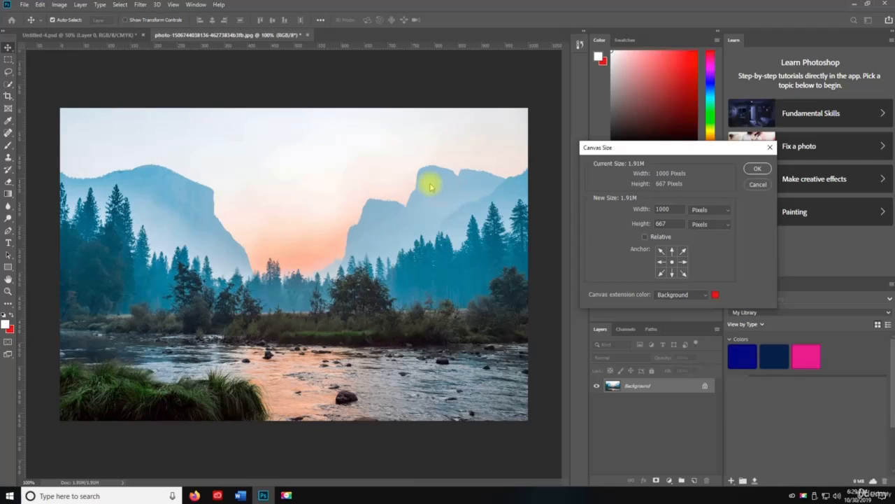
double_click(673, 209)
type("1200")
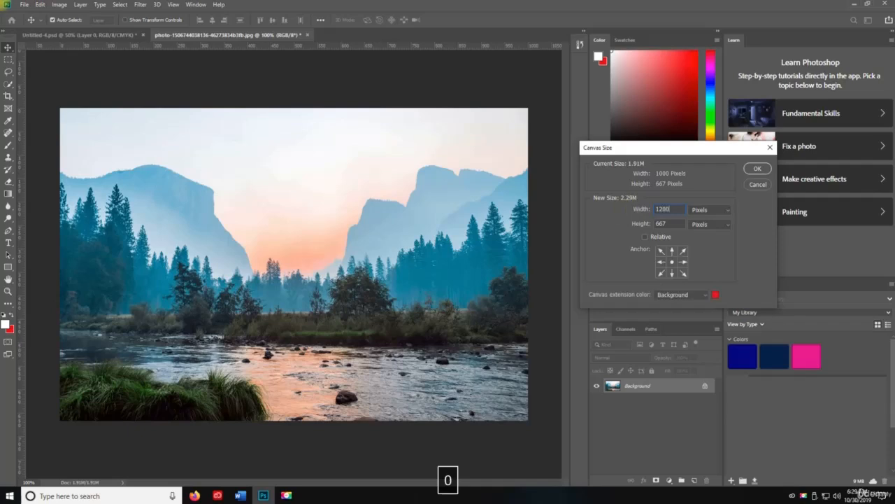
key("Return")
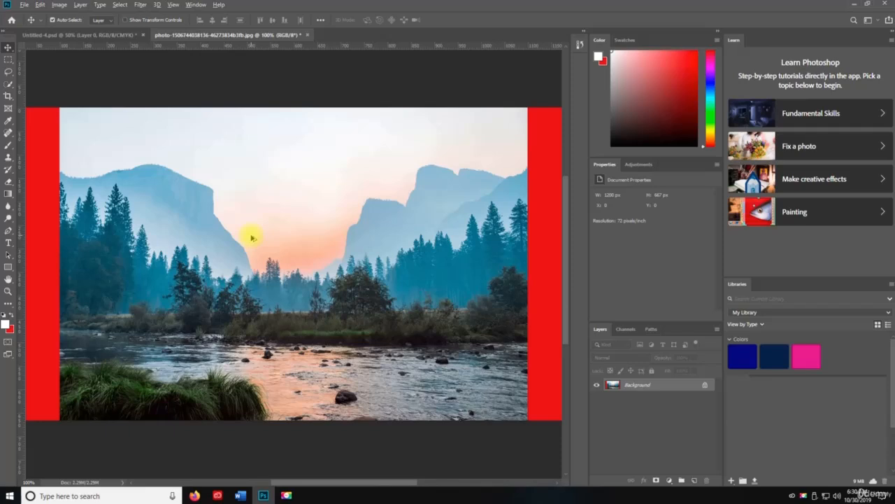
Step: Extend the canvas height to 1200 pixels using Canvas Size
key("alt+shift+x")
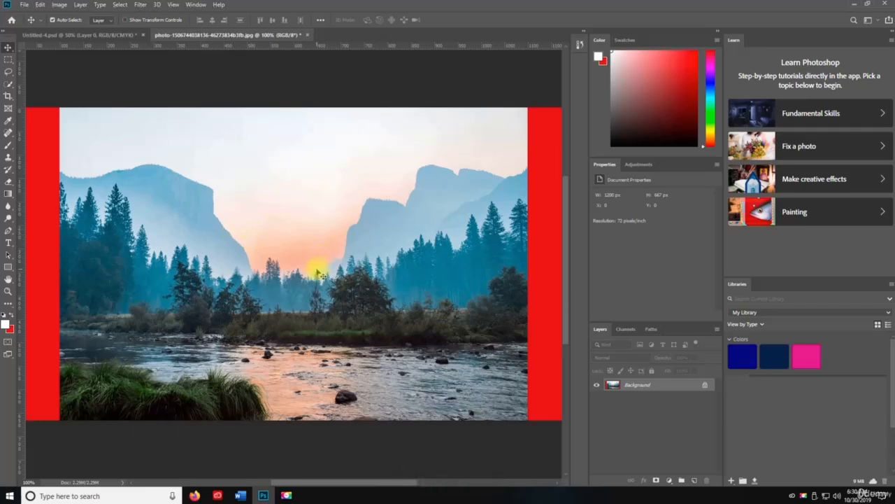
key("ctrl")
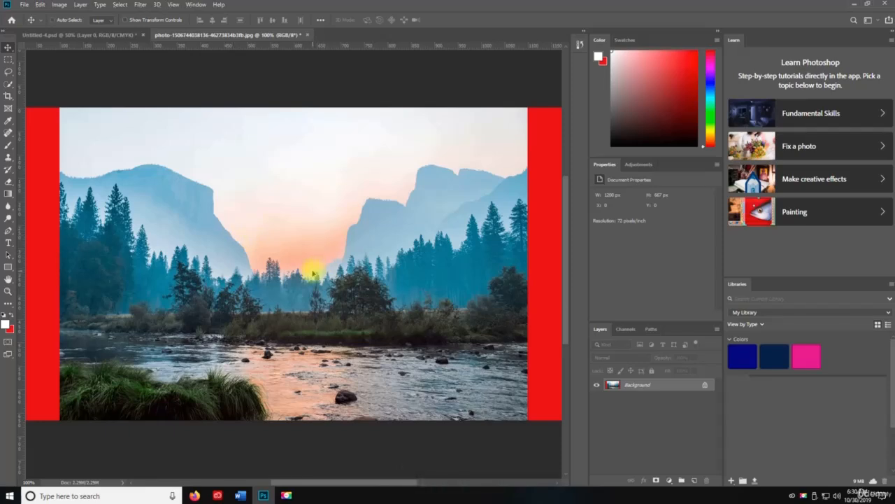
key("ctrl+alt+c")
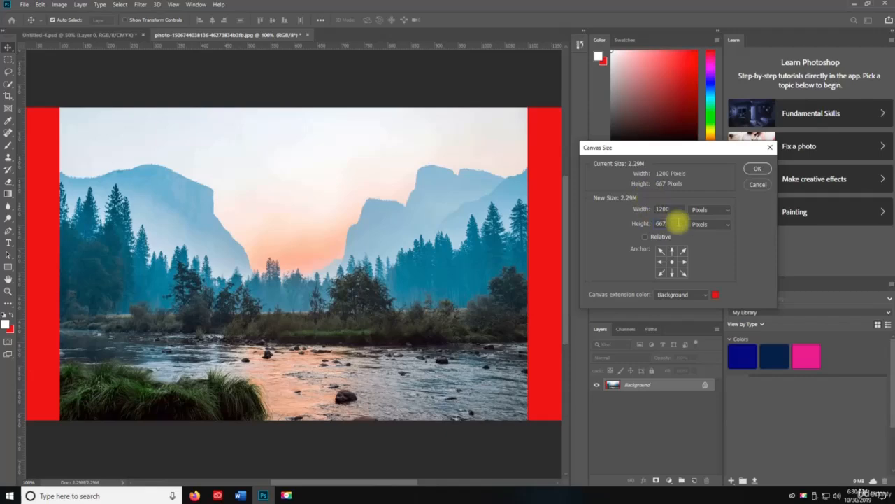
type("1200")
key("Return")
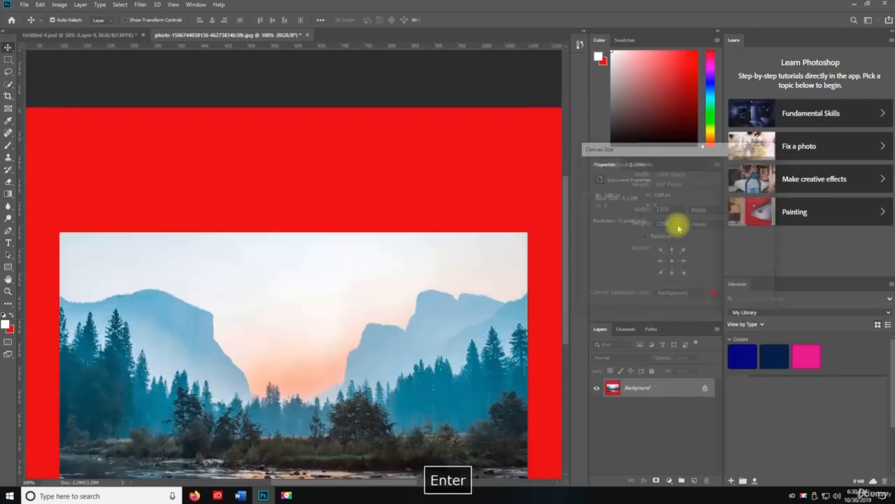
Step: Apply Levels with the last-used settings to the enlarged landscape canvas
scroll(399, 226, "down", 5)
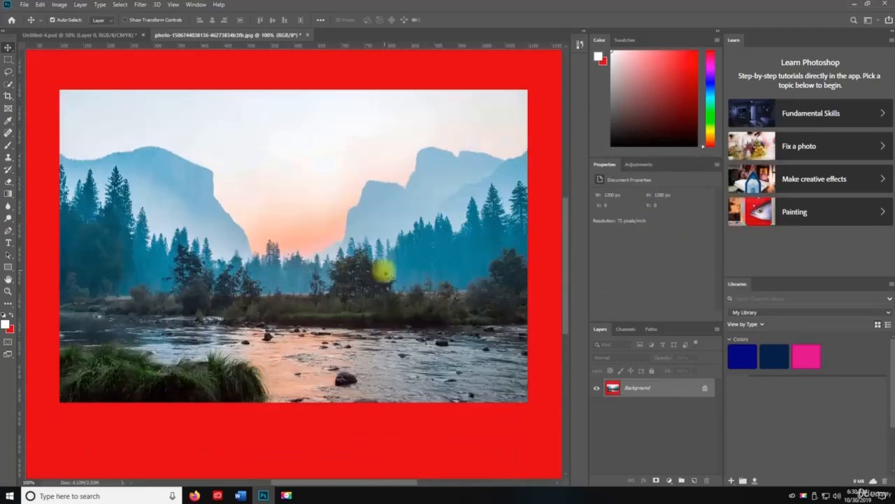
scroll(384, 273, "down", 1)
key("z")
left_click(378, 270, "alt")
left_click(350, 266, "alt")
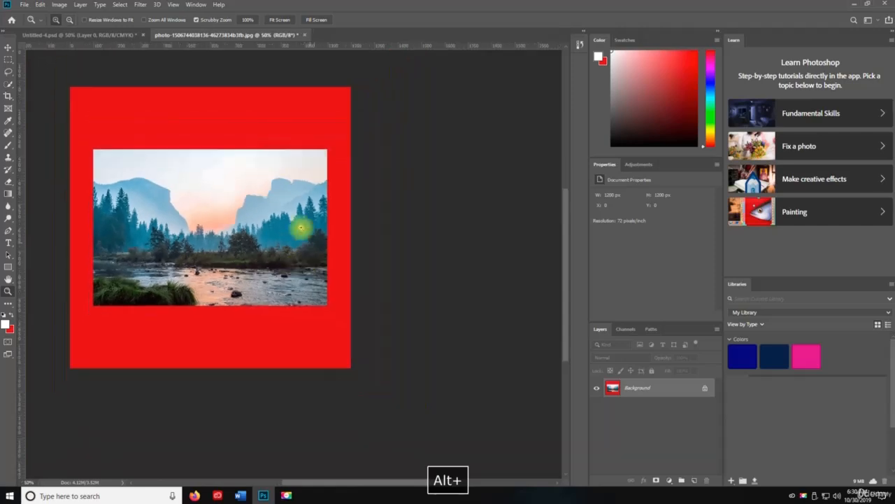
key("v")
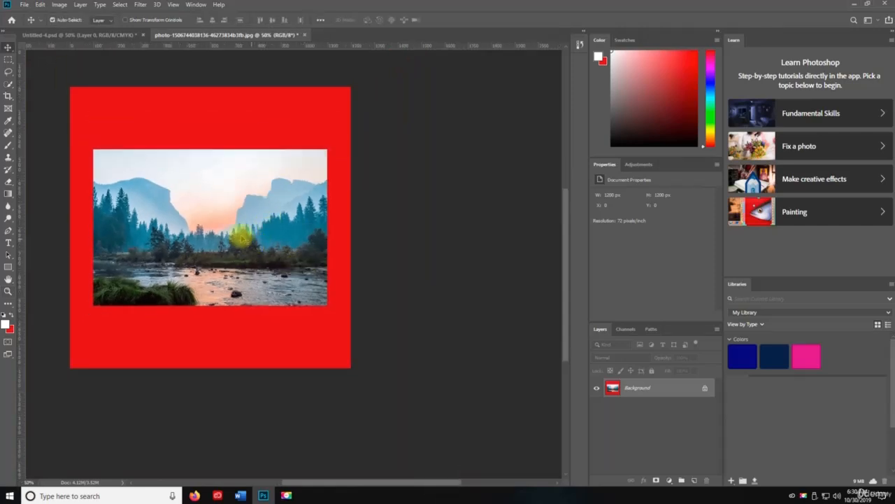
key("ctrl+t")
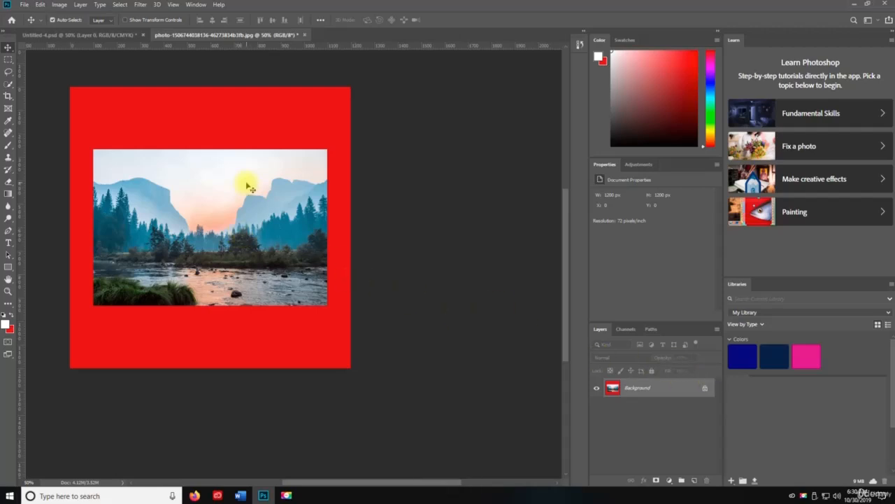
key("ctrl")
key("ctrl+alt+l")
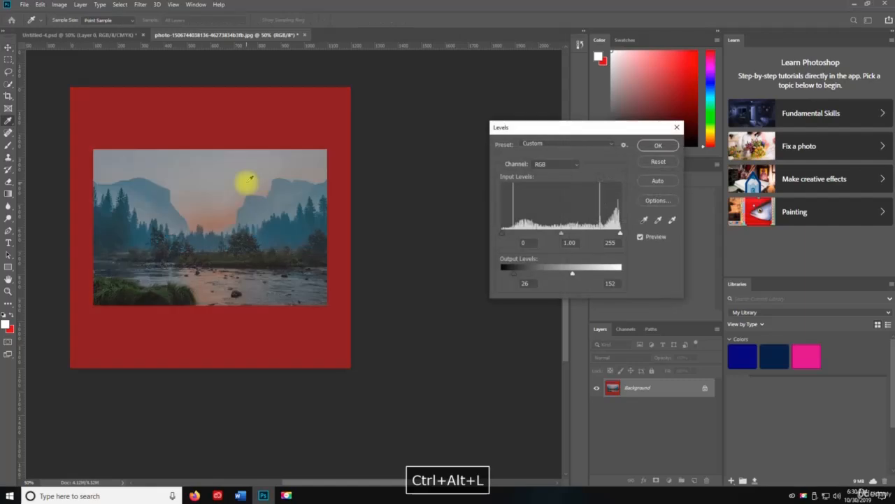
key("Return")
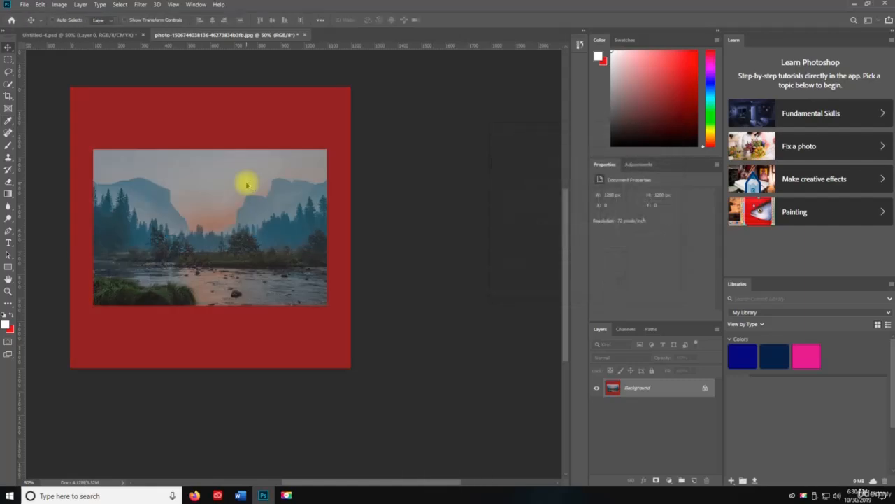
Step: Resize the image to 600 by 600 pixels
key("ctrl+alt+i")
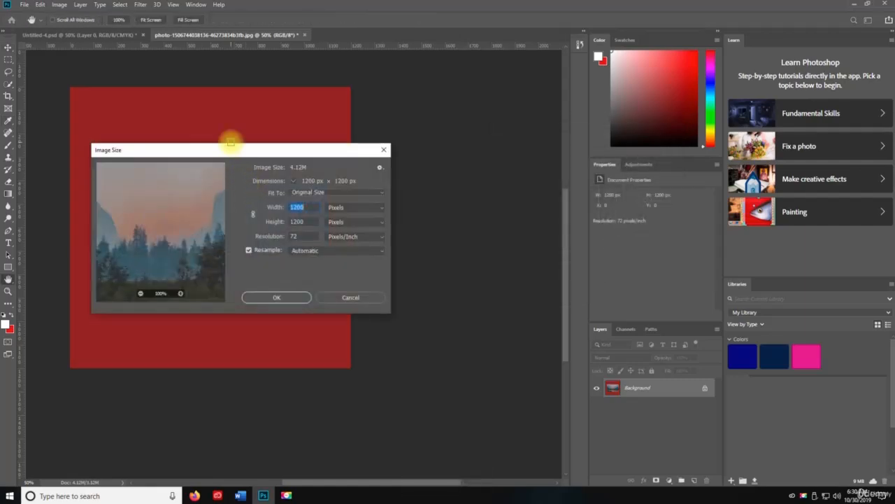
left_click_drag(229, 150, 499, 151)
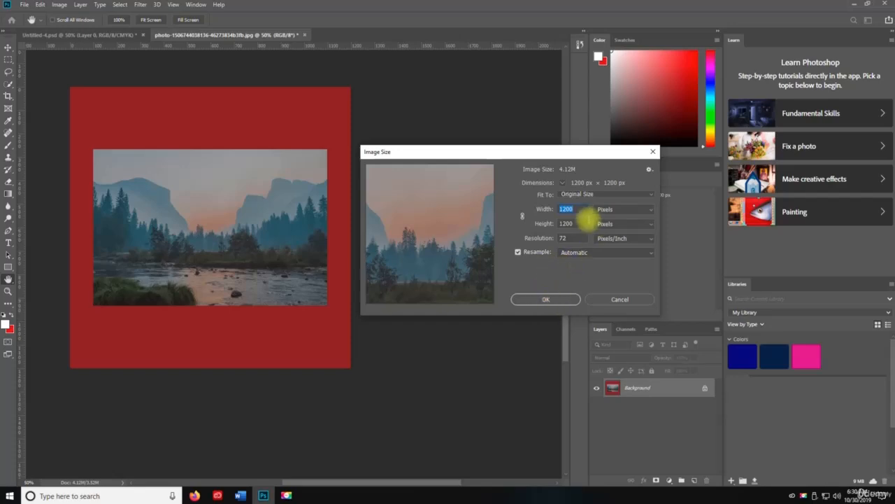
type("600")
key("Tab")
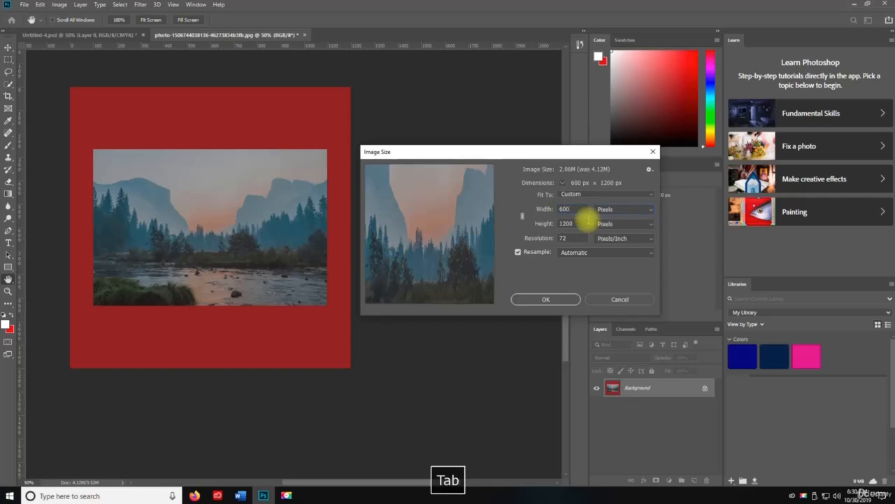
type("600")
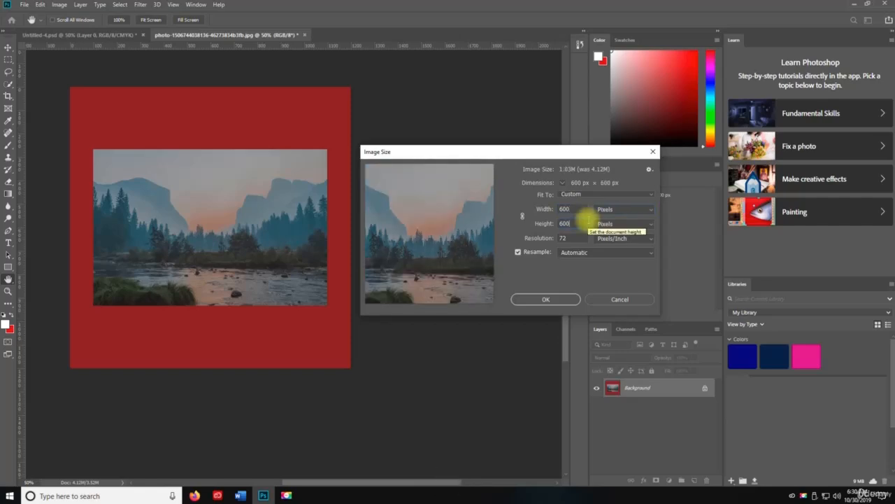
key("Return")
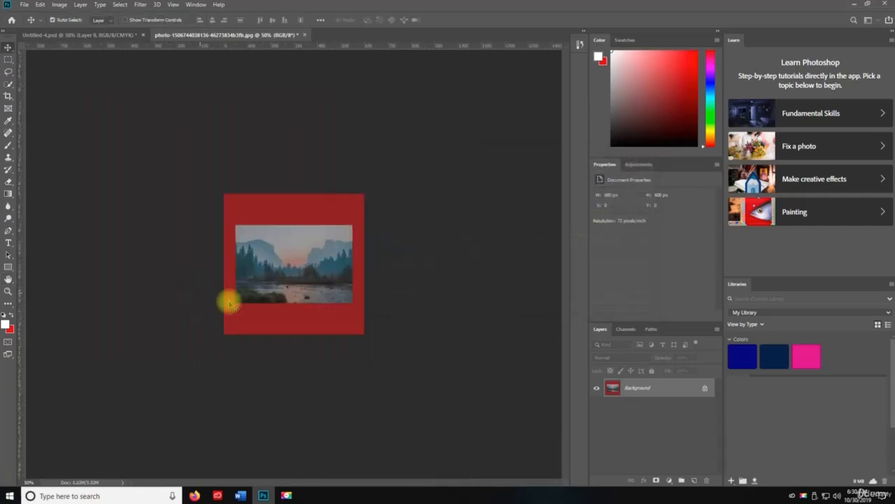
Step: Zoom in to examine the resized image and zoom back out
key("z")
left_click(302, 298)
left_click(307, 304)
key("v")
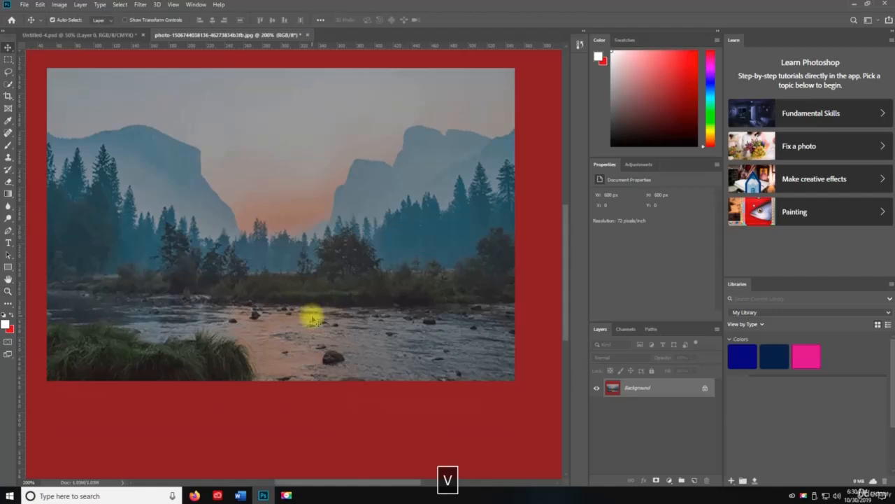
key("z")
left_click(315, 308, "alt")
left_click(314, 306, "alt")
key("v")
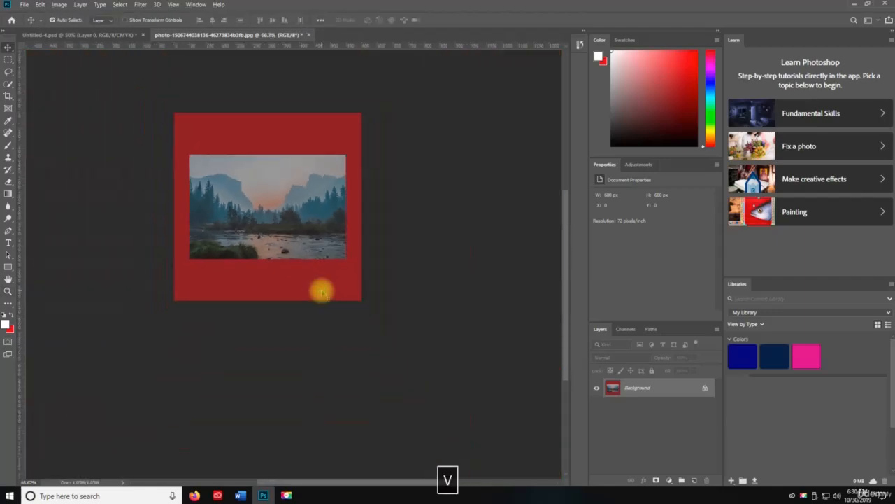